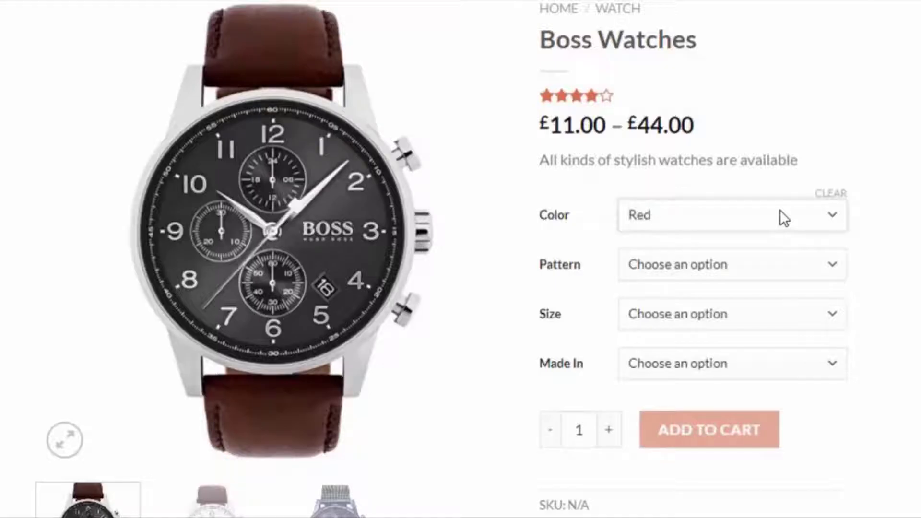
pyautogui.click(779, 211)
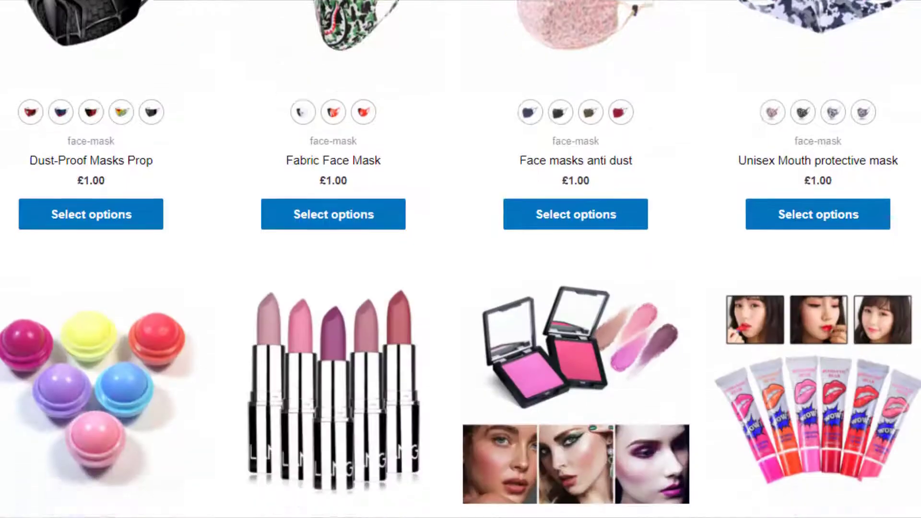
pyautogui.scroll(-7, 460, 259)
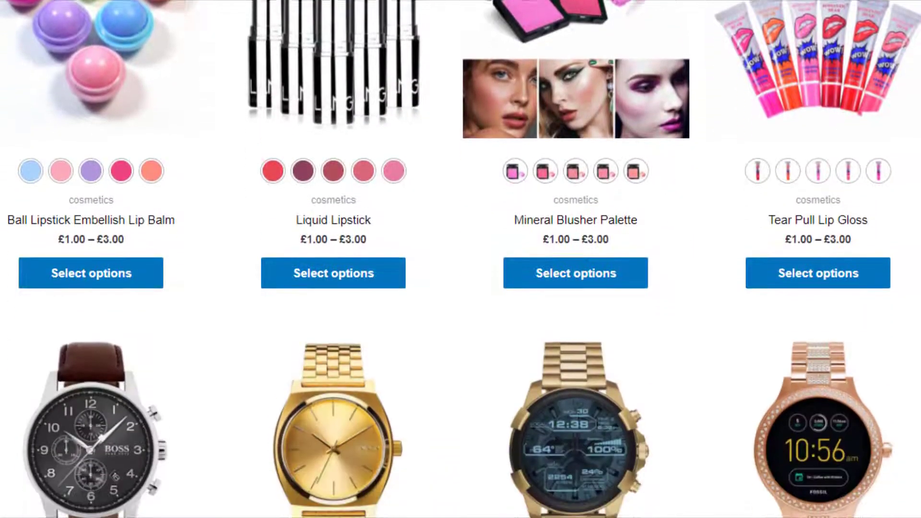
pyautogui.scroll(-10, 461, 259)
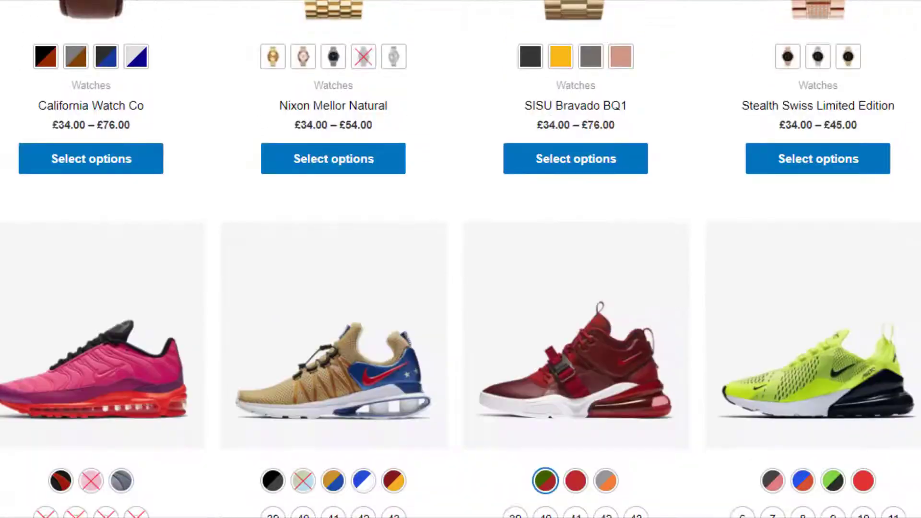
pyautogui.scroll(-3, 460, 259)
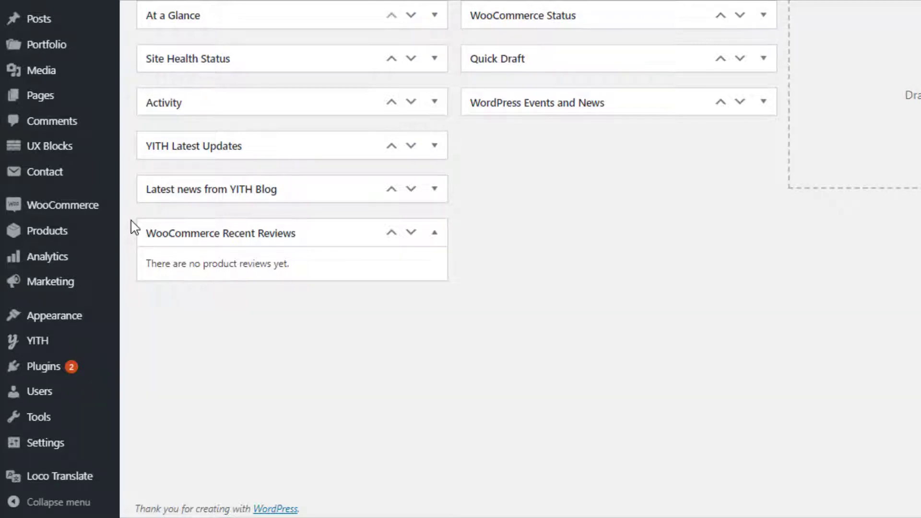
# - Add four global product attributes named Color, Pattern, Made In and Size
pyautogui.moveTo(117, 239)
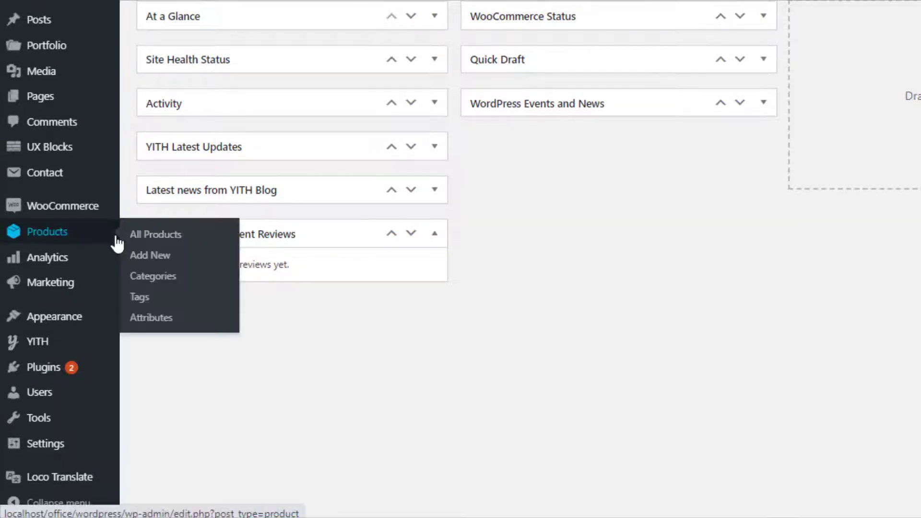
pyautogui.click(151, 319)
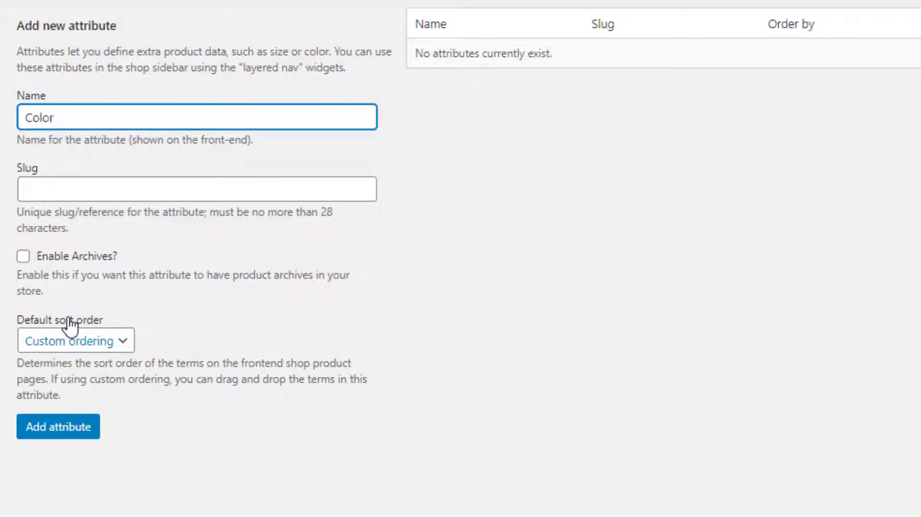
pyautogui.click(61, 432)
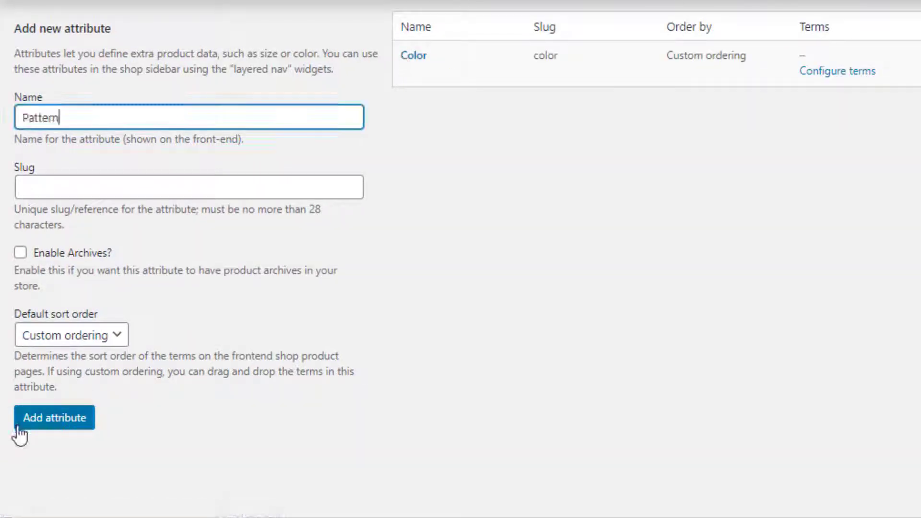
pyautogui.click(53, 432)
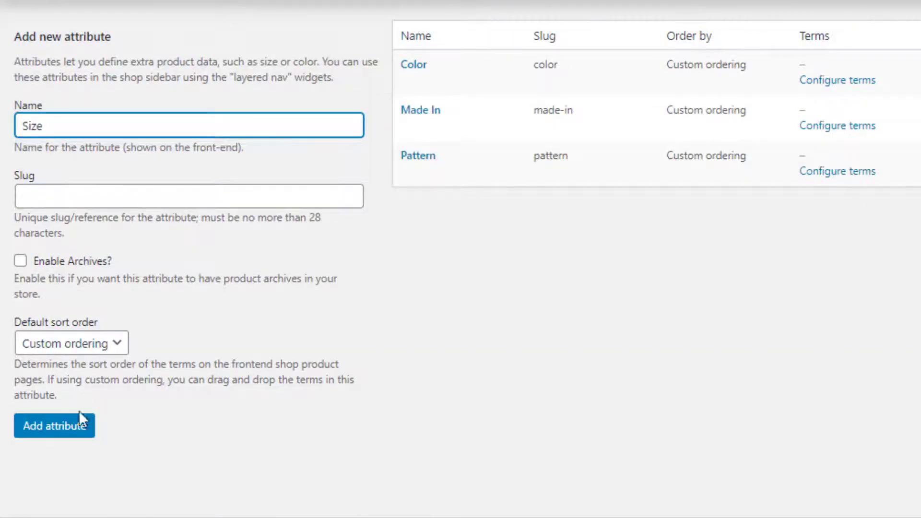
pyautogui.click(56, 425)
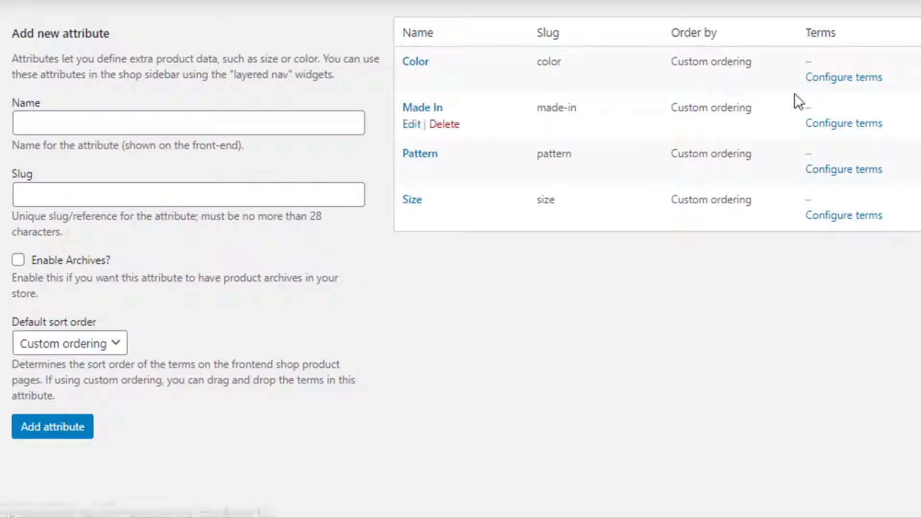
# - Configure the terms of the Color attribute by adding Red, Green and Blue
pyautogui.click(818, 89)
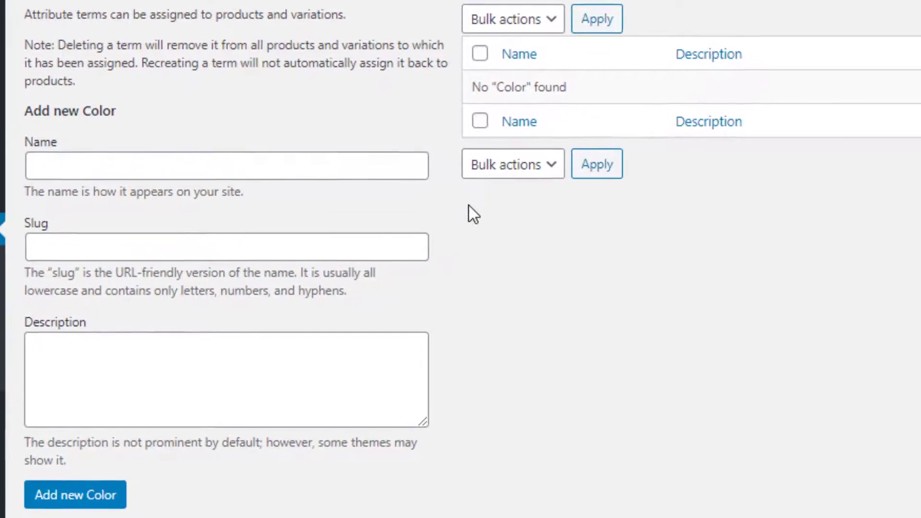
pyautogui.click(16, 163)
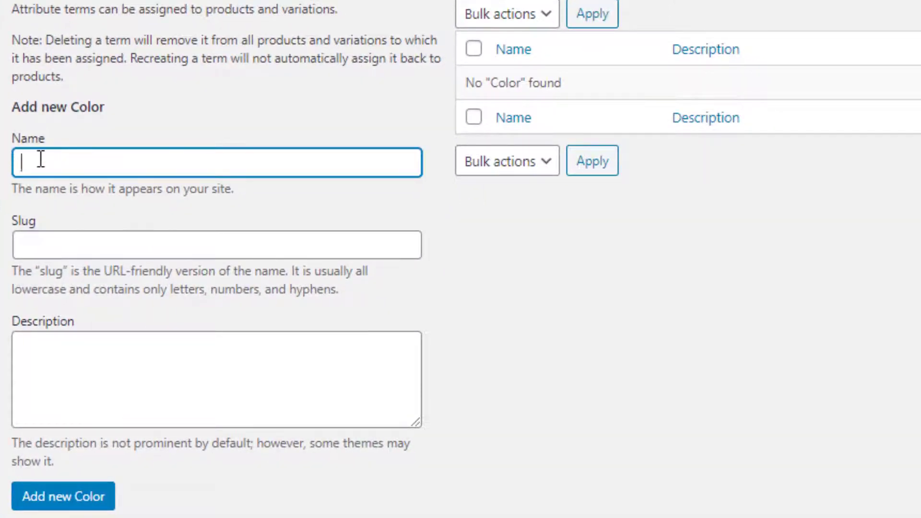
pyautogui.click(71, 497)
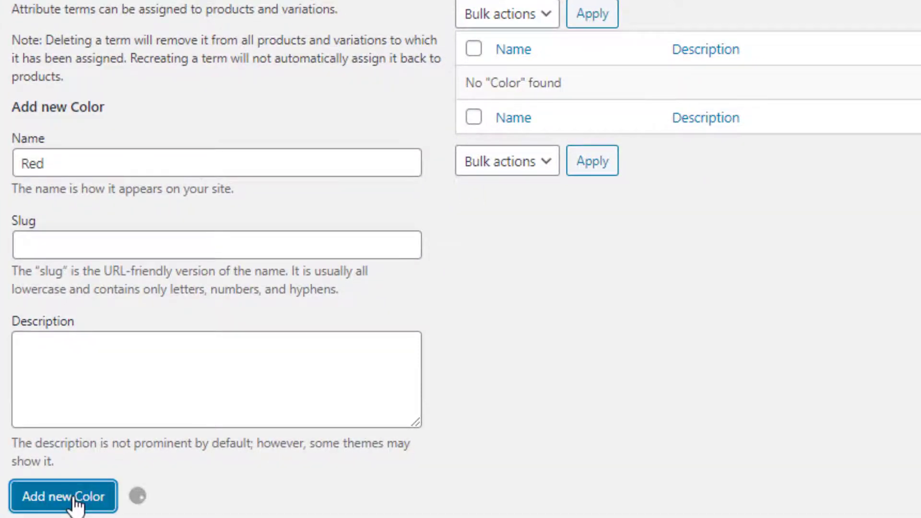
pyautogui.click(67, 484)
pyautogui.write('Blue')
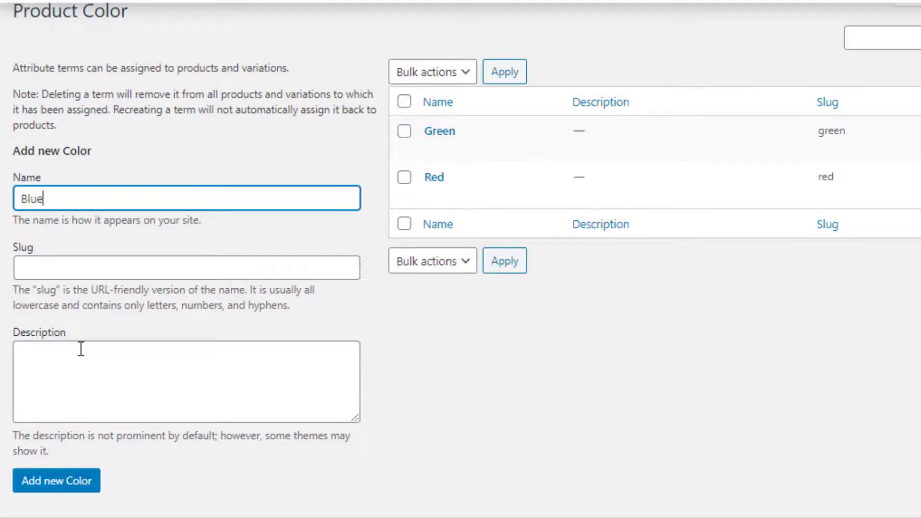
pyautogui.click(73, 492)
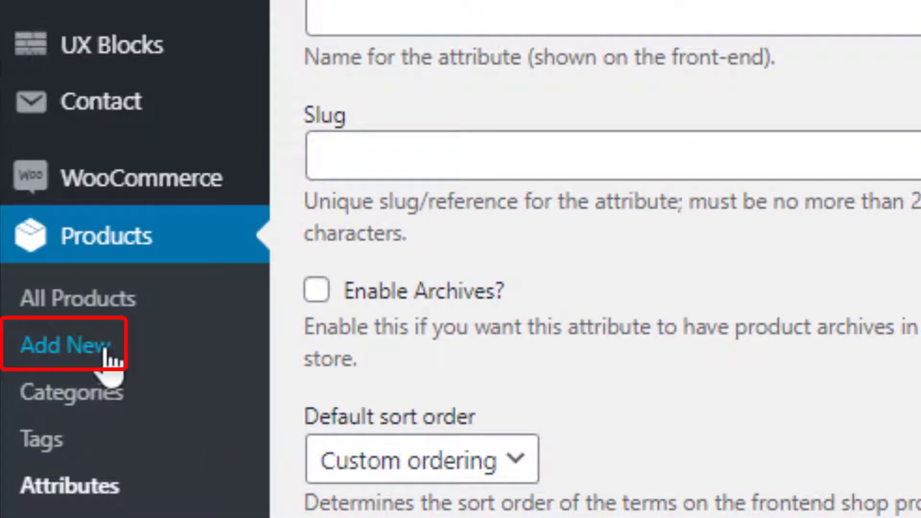
# - Create a new product named "Variable Product" with the short description "you will get various kinds of products here"
pyautogui.click(107, 354)
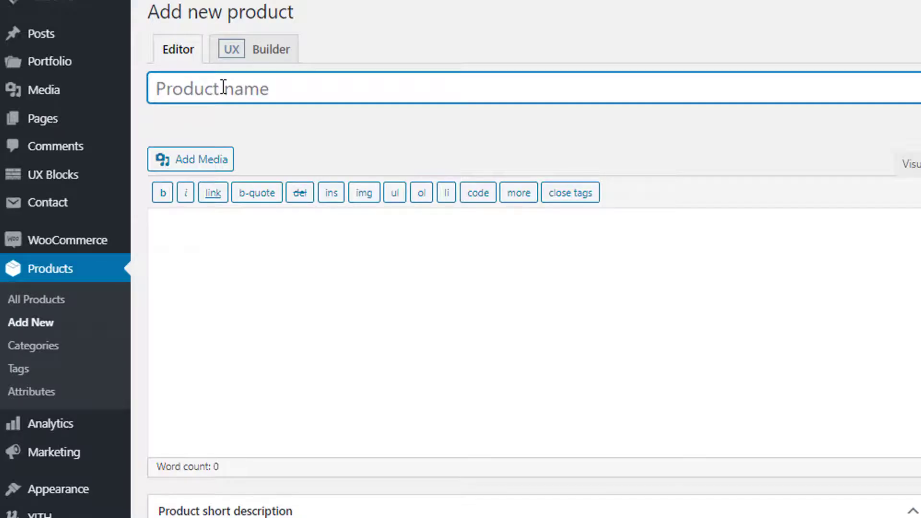
pyautogui.write('Variable Product')
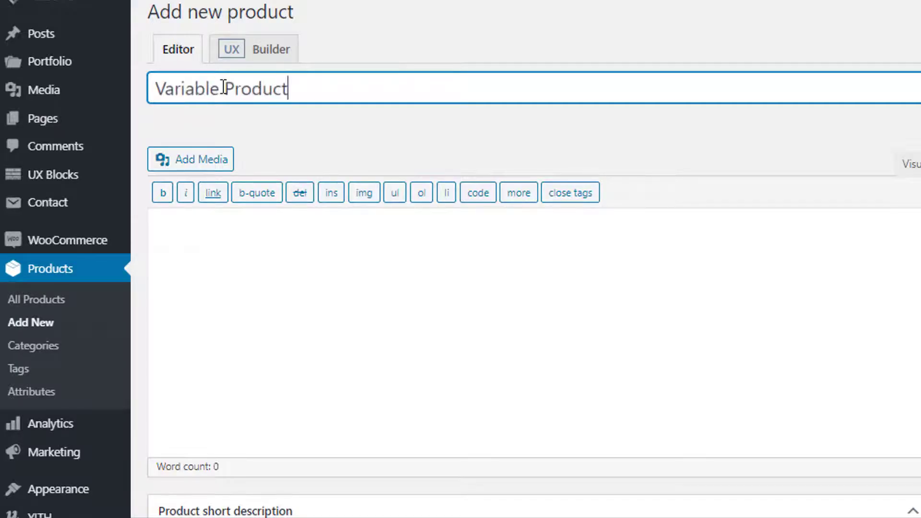
pyautogui.scroll(-10, 265, 157)
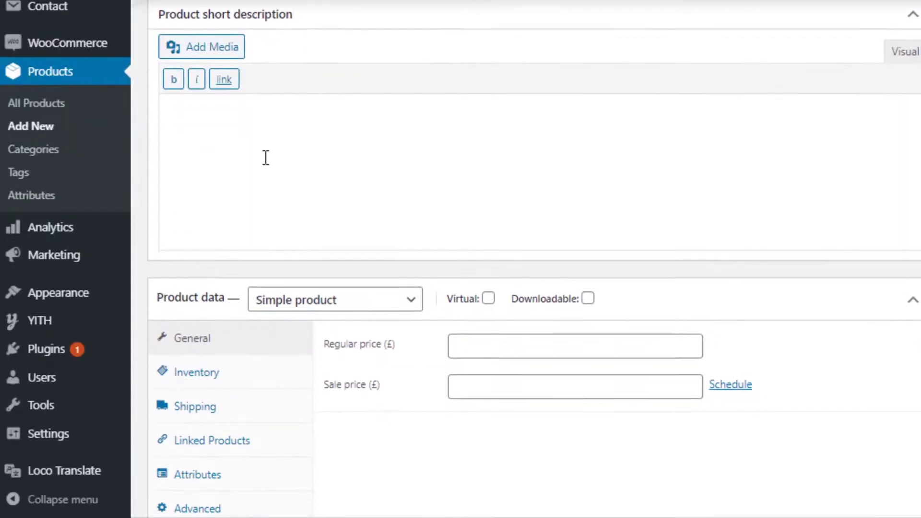
pyautogui.click(265, 157)
pyautogui.write('you will get various kinds of products here')
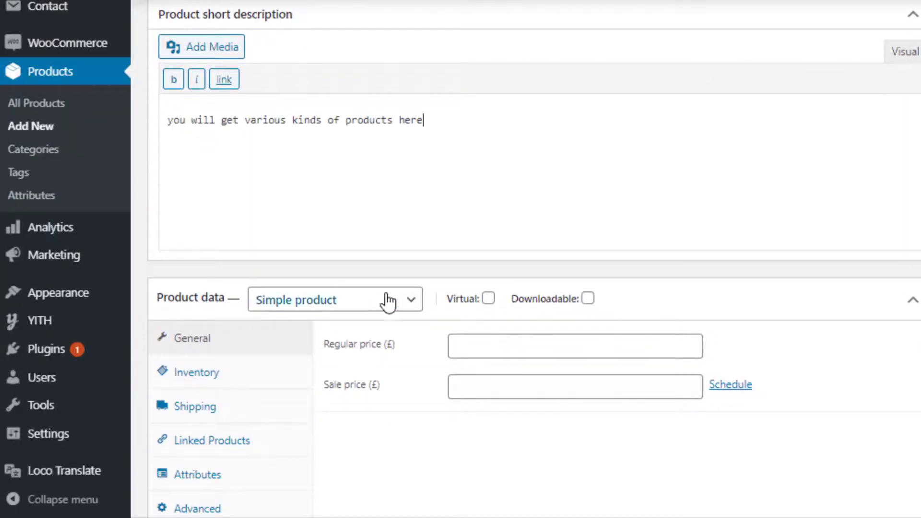
# - Set the product type to Variable product and add the Color attribute to it
pyautogui.click(386, 300)
pyautogui.click(356, 387)
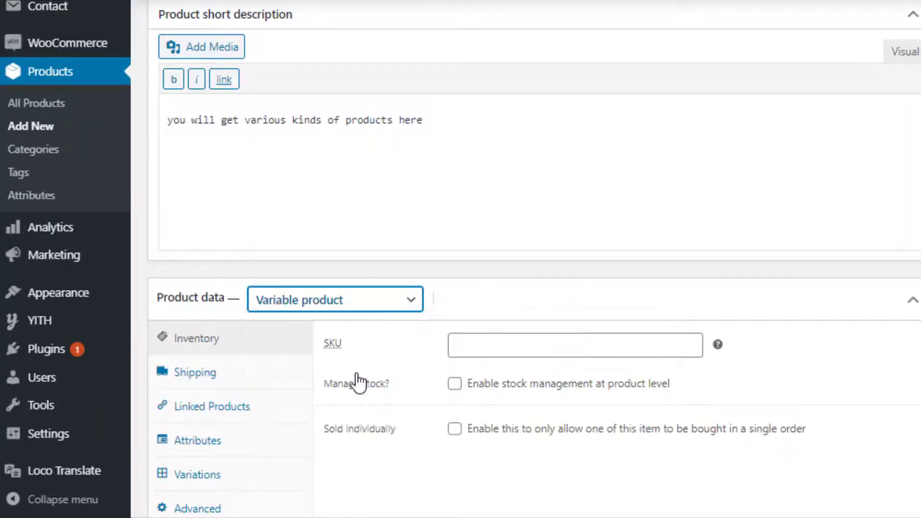
pyautogui.click(197, 440)
pyautogui.click(394, 342)
pyautogui.click(385, 370)
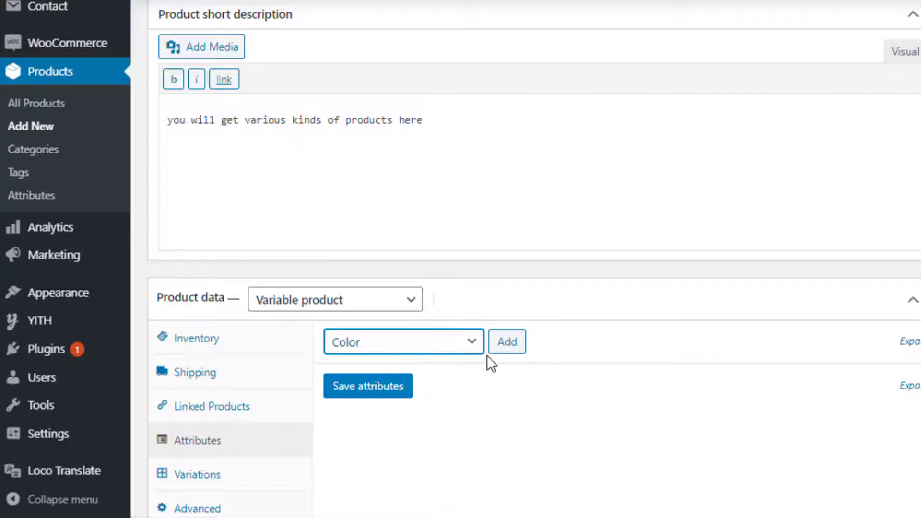
pyautogui.click(507, 341)
# - Add the Made In, Pattern and Size attributes to the product
pyautogui.click(403, 307)
pyautogui.click(381, 363)
pyautogui.click(517, 314)
pyautogui.click(403, 307)
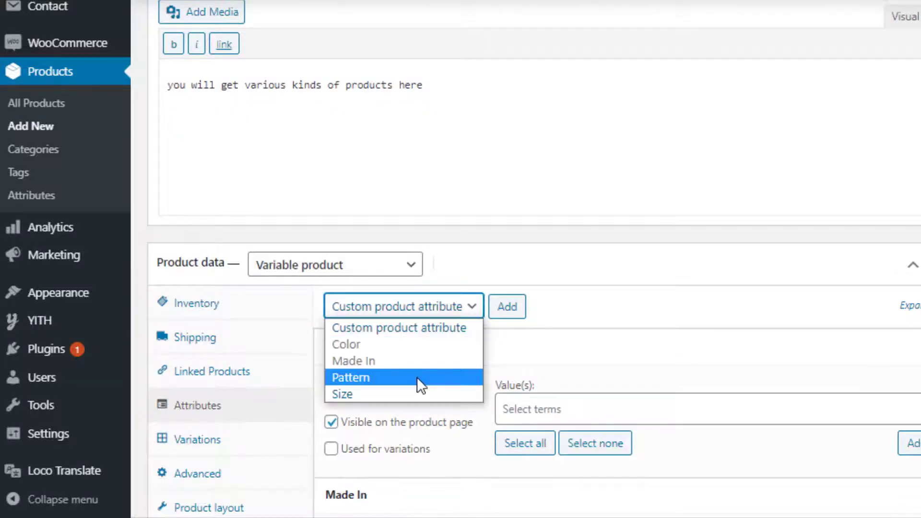
pyautogui.click(416, 377)
pyautogui.click(503, 316)
pyautogui.click(403, 307)
pyautogui.click(456, 394)
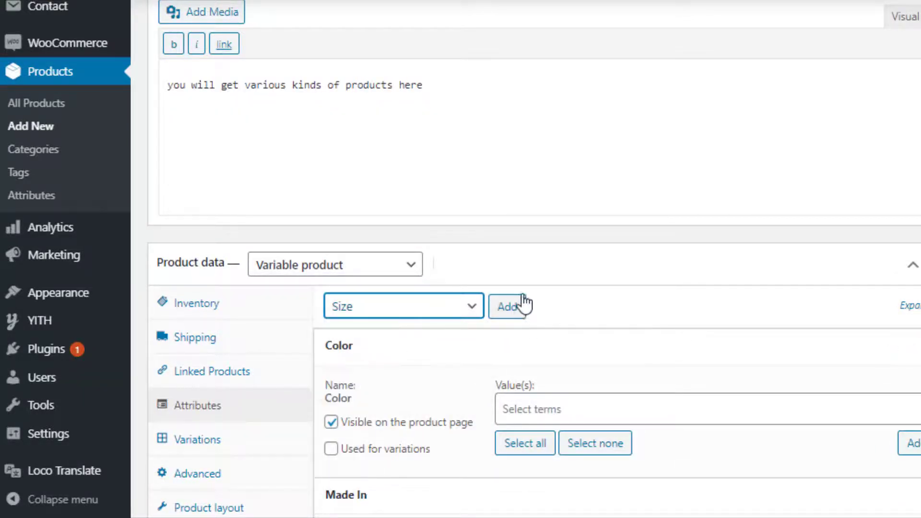
pyautogui.click(518, 306)
# - Include all terms of the Color and Made In attributes and enable both for variations
pyautogui.scroll(-5, 643, 475)
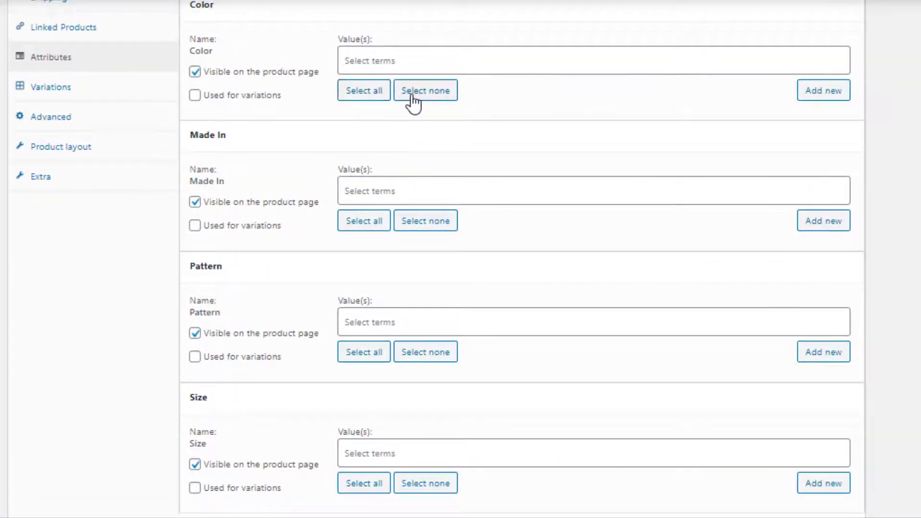
pyautogui.click(364, 90)
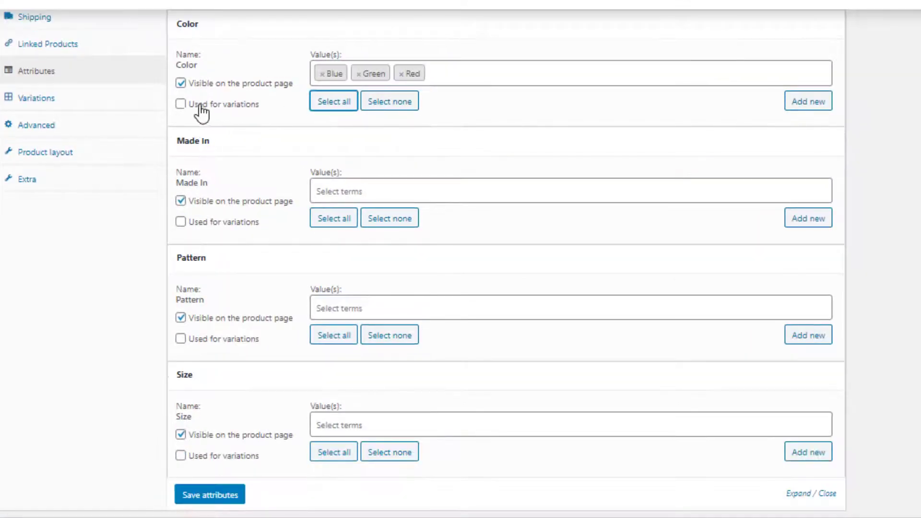
pyautogui.click(195, 95)
pyautogui.click(322, 222)
pyautogui.click(181, 221)
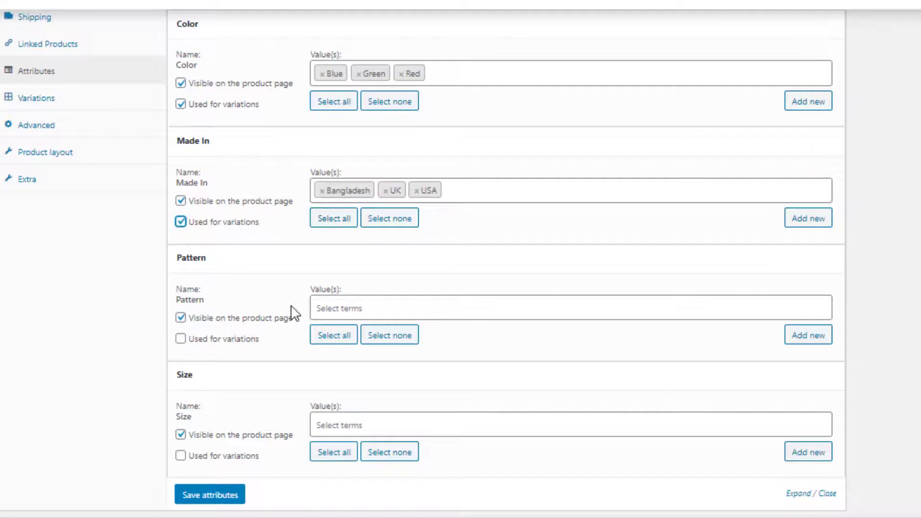
# - Include all terms of the Pattern and Size attributes, enable both for variations, and save the attributes
pyautogui.click(322, 337)
pyautogui.click(181, 339)
pyautogui.click(336, 453)
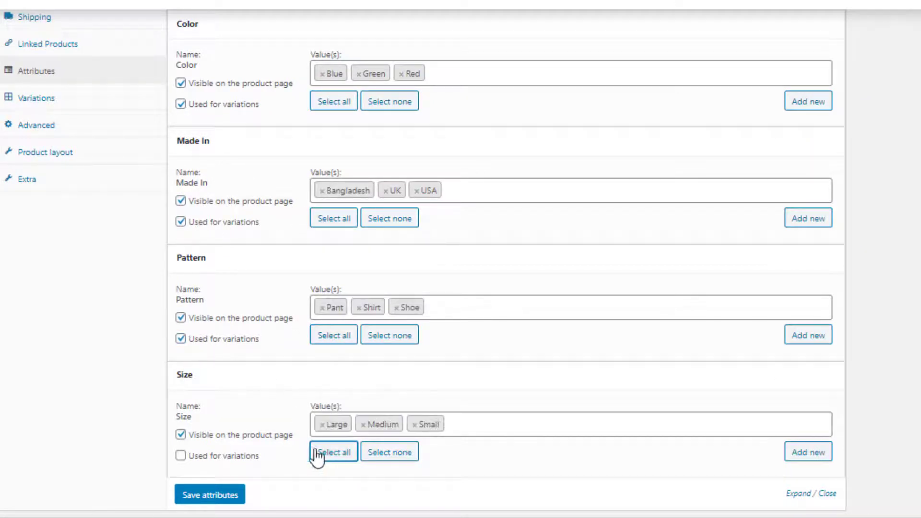
pyautogui.click(181, 456)
pyautogui.click(204, 495)
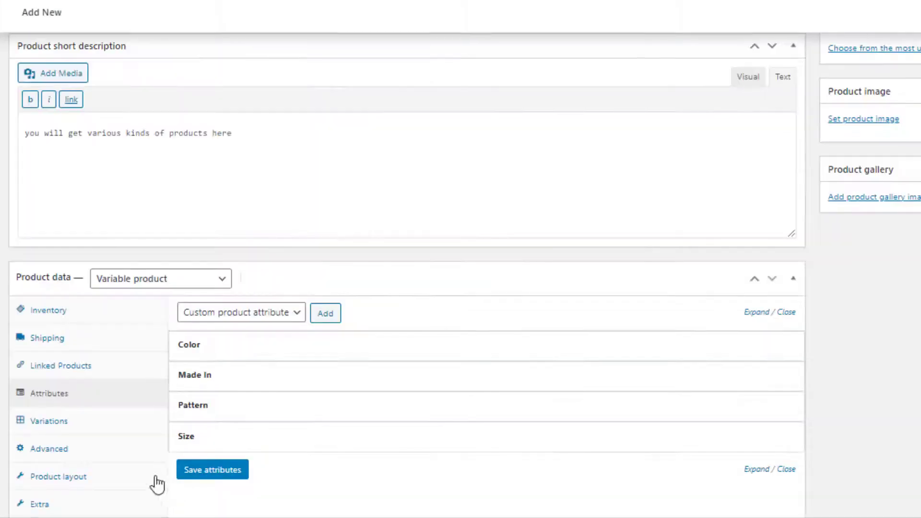
# - Generate the product's variations from all attributes
pyautogui.click(62, 421)
pyautogui.click(339, 317)
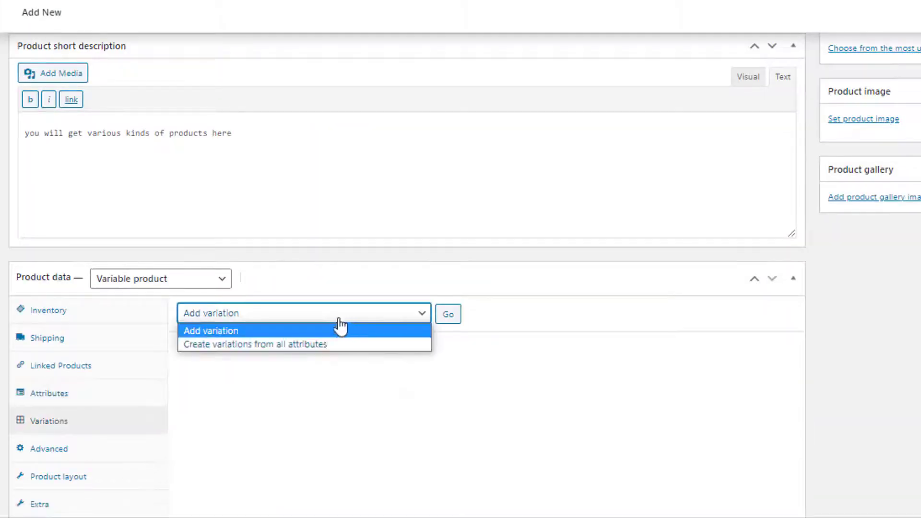
pyautogui.click(312, 344)
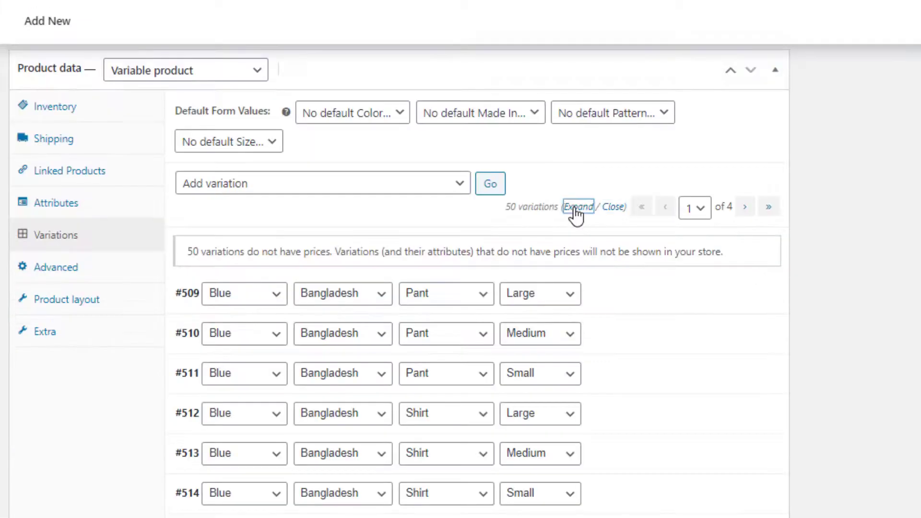
# - Set the regular prices of the Green, USA, Pant variations to 60 for Large, 61 for Medium and 62 for Small
pyautogui.click(577, 207)
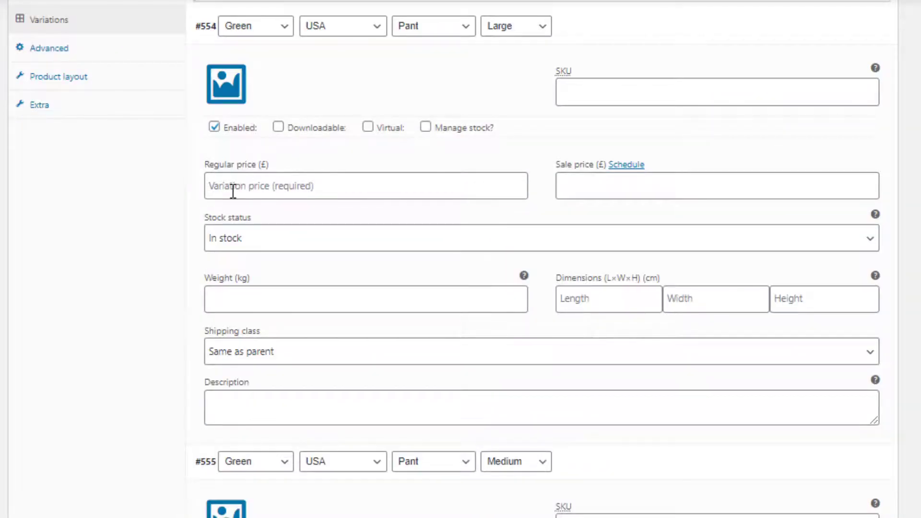
pyautogui.click(233, 191)
pyautogui.write('60')
pyautogui.scroll(-5, 233, 191)
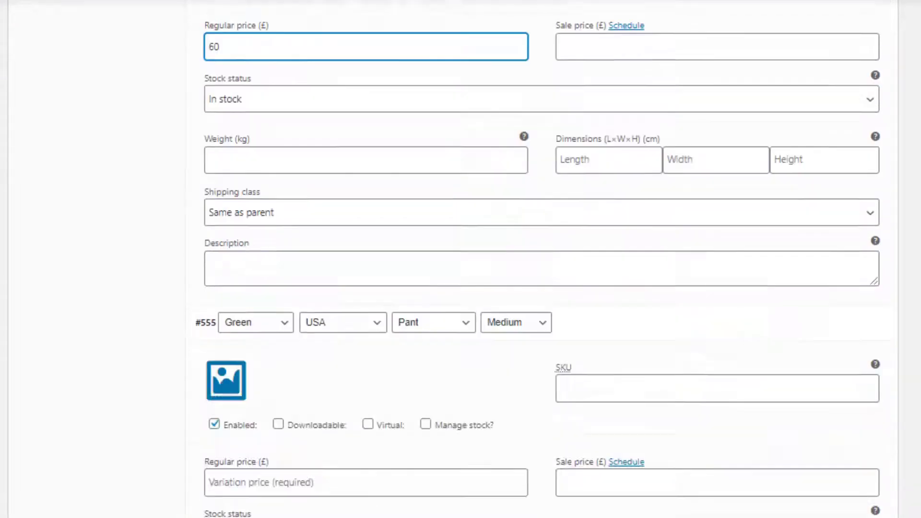
pyautogui.click(450, 376)
pyautogui.write('61')
pyautogui.scroll(-4, 451, 376)
pyautogui.scroll(-3, 225, 479)
pyautogui.click(225, 479)
pyautogui.write('62')
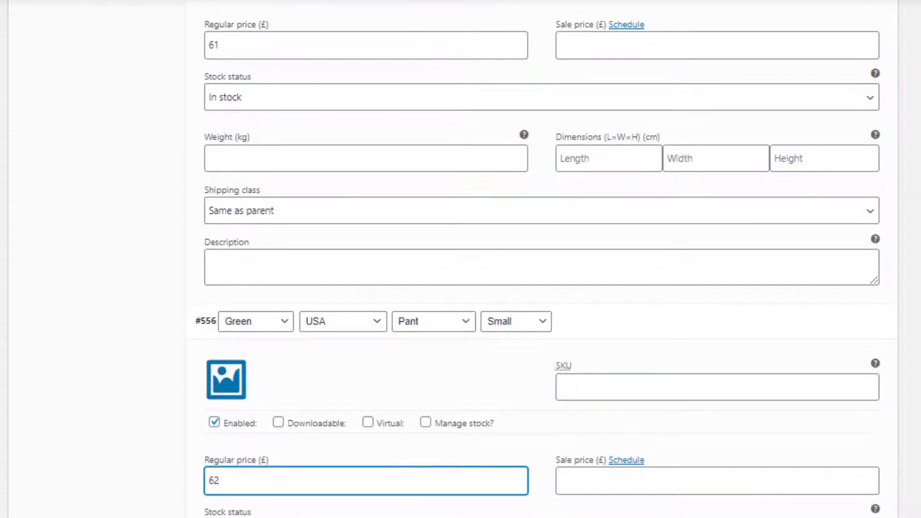
# - Set the regular prices of the Green, USA, Shirt variations to 63 for Large and 64 for Medium, and save the changes
pyautogui.scroll(-8, 520, 339)
pyautogui.click(302, 500)
pyautogui.write('63')
pyautogui.scroll(-9, 436, 435)
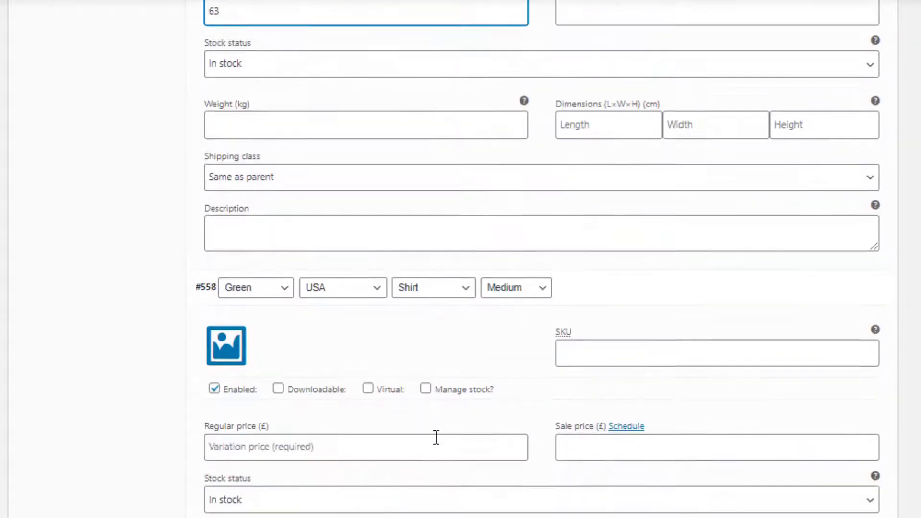
pyautogui.click(362, 448)
pyautogui.write('64')
pyautogui.scroll(-5, 362, 448)
pyautogui.click(243, 468)
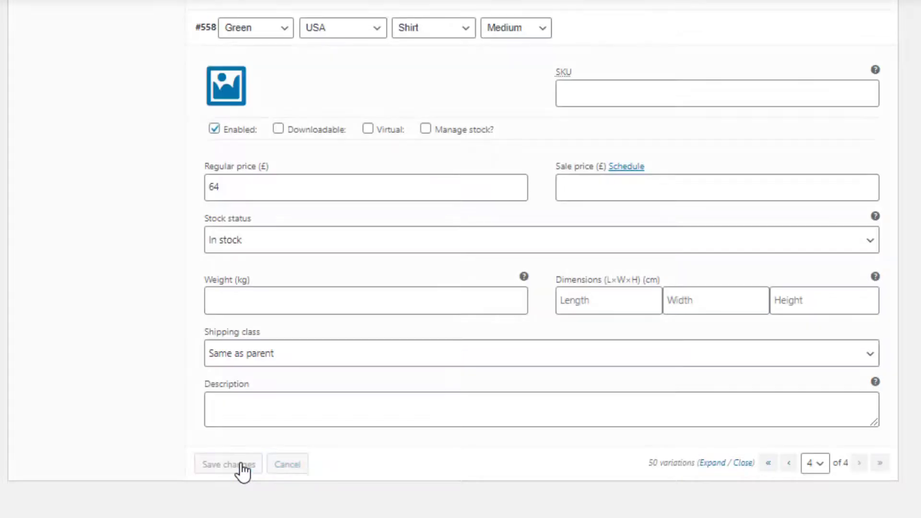
# - Set the green T-shirt picture as the image of the Green, USA, Shirt, Large variation
pyautogui.click(228, 87)
pyautogui.click(848, 434)
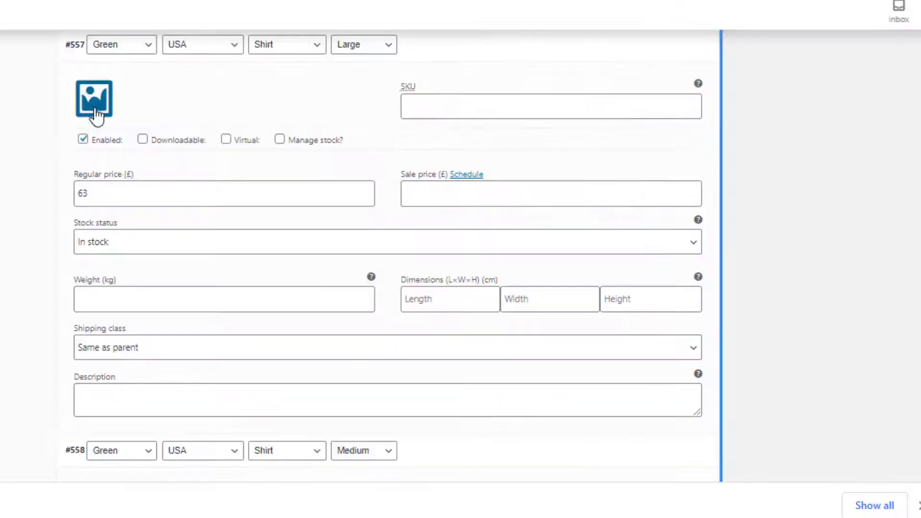
pyautogui.click(93, 103)
pyautogui.click(52, 142)
pyautogui.click(860, 436)
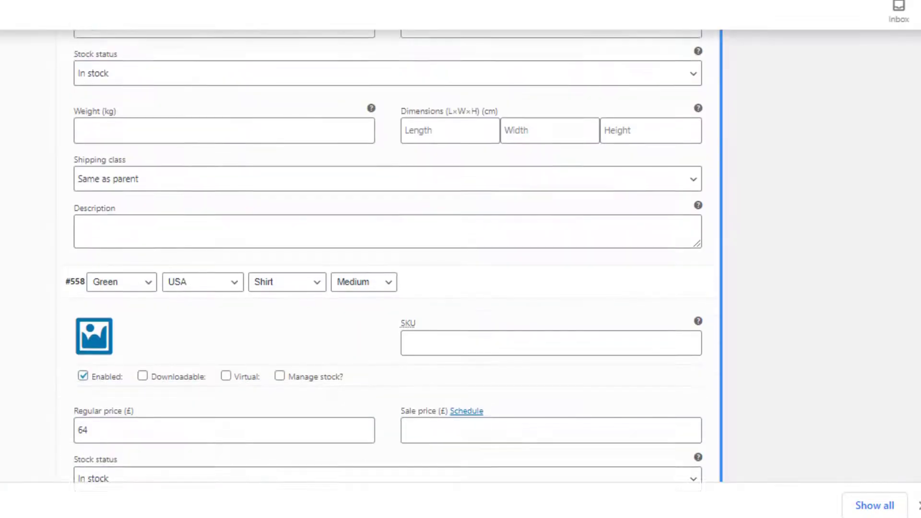
# - Set the green T-shirt picture as the image of the Green, USA, Shirt, Medium variation and save the variation changes
pyautogui.scroll(-1, 726, 354)
pyautogui.click(102, 303)
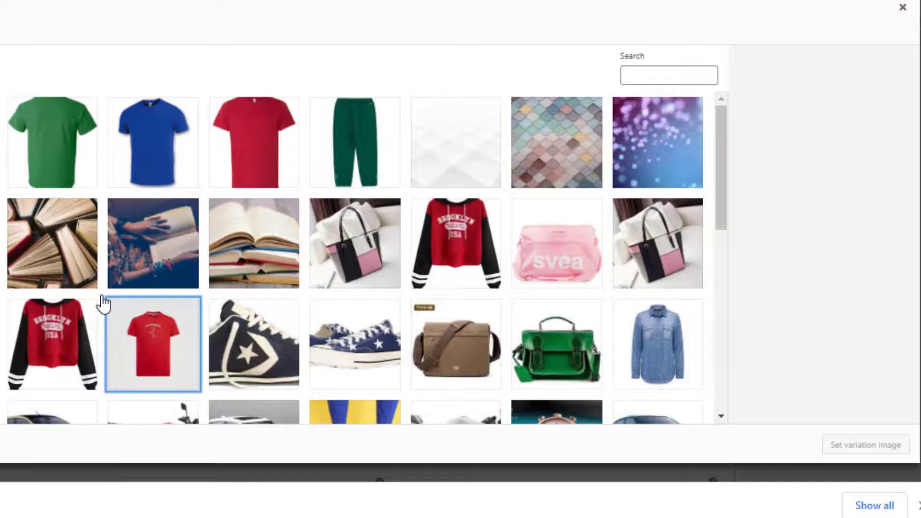
pyautogui.click(91, 142)
pyautogui.click(871, 449)
pyautogui.scroll(-5, 740, 410)
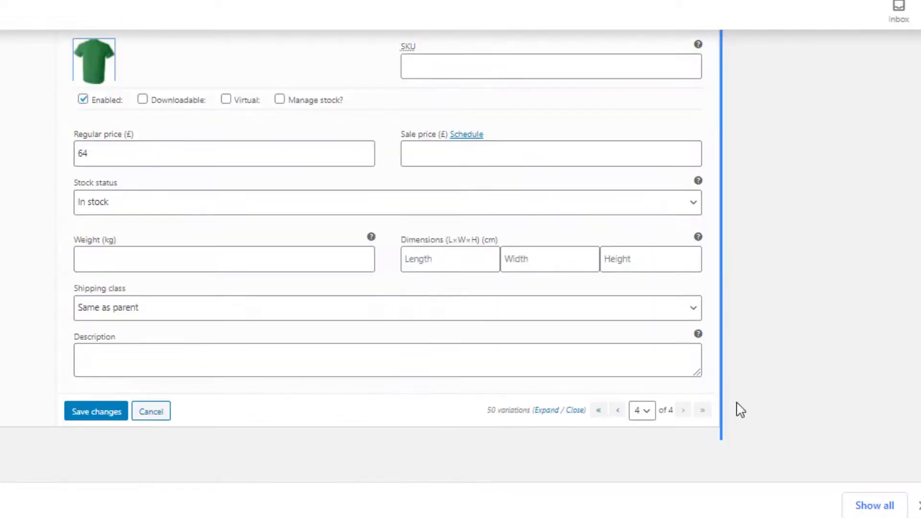
pyautogui.click(102, 413)
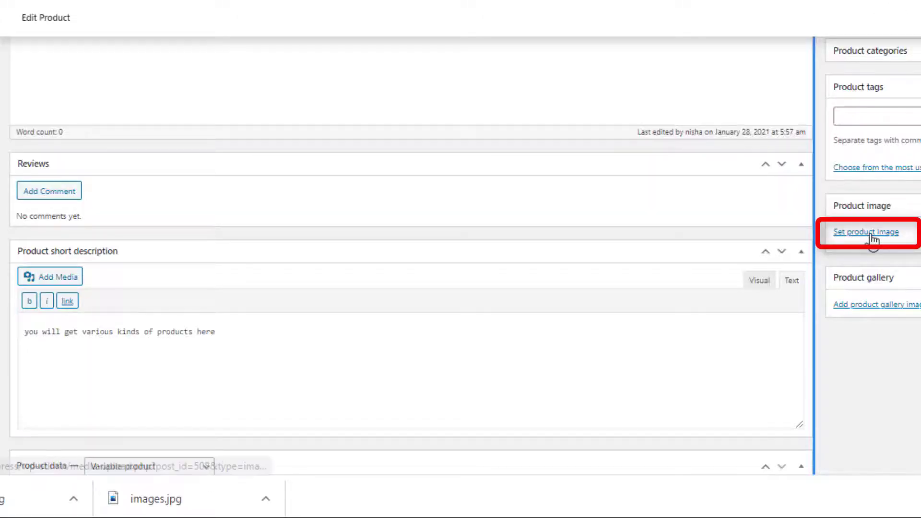
# - Set download.jpg, showing the blue shirt and brown trousers, as the product image and publish the product
pyautogui.click(871, 233)
pyautogui.click(158, 173)
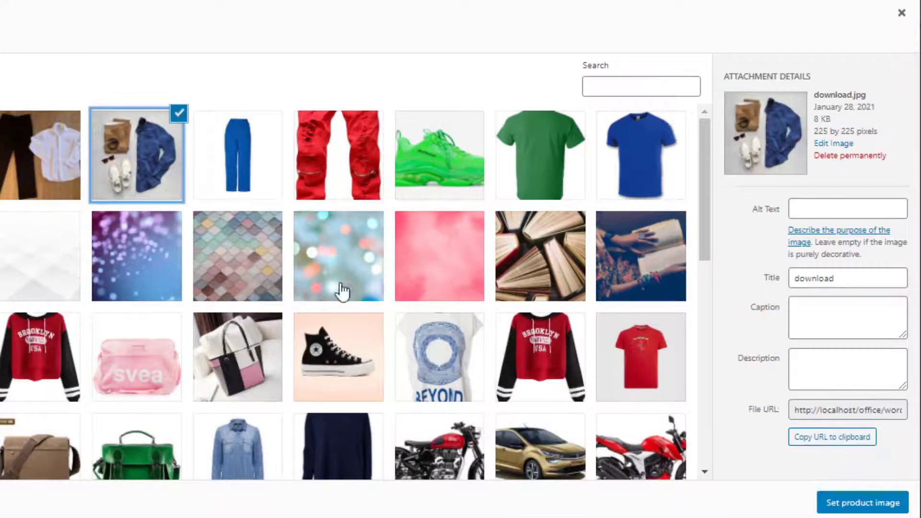
pyautogui.click(841, 502)
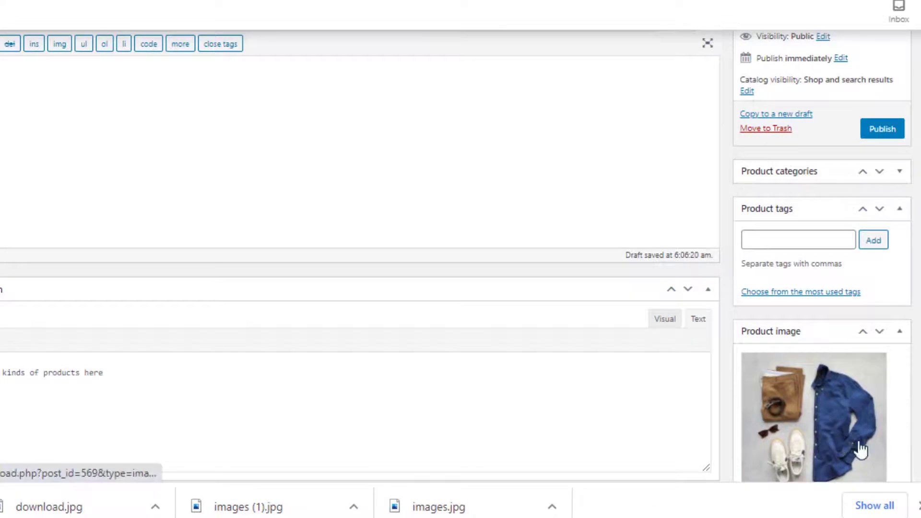
pyautogui.click(885, 130)
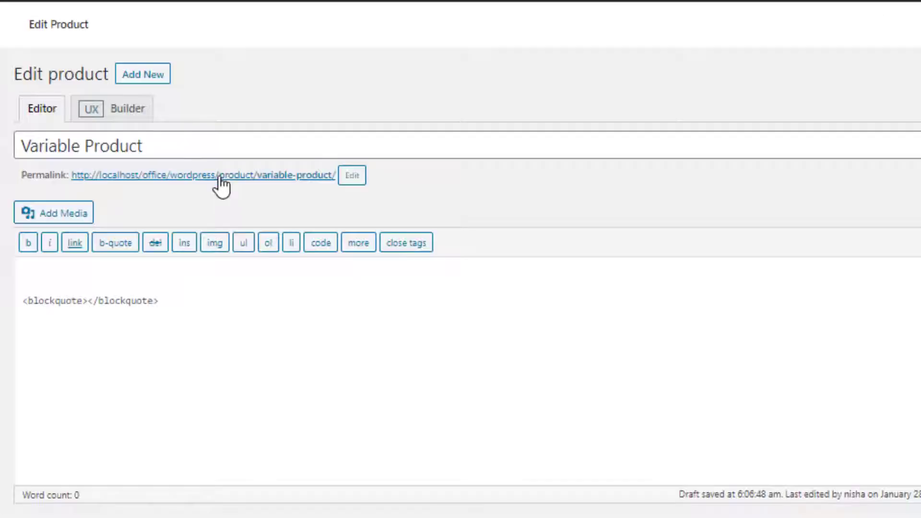
# - View the published product page and choose the Blue, Bangladesh, Shirt, Large combination to check its image and price
pyautogui.click(216, 178)
pyautogui.click(678, 83)
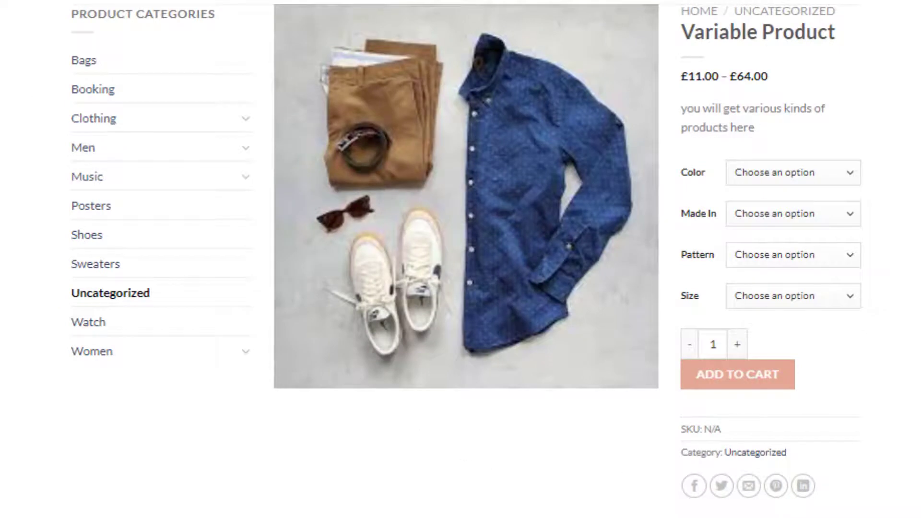
pyautogui.click(839, 178)
pyautogui.click(837, 207)
pyautogui.click(830, 215)
pyautogui.click(826, 247)
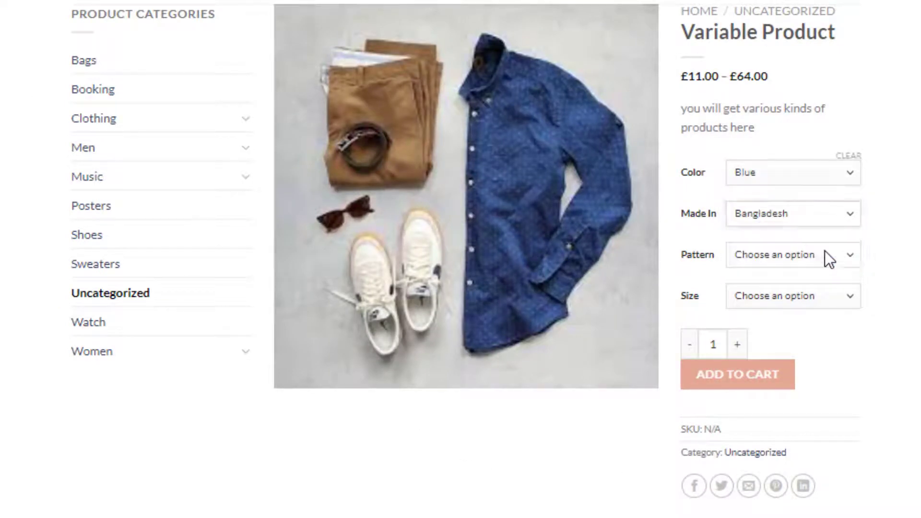
pyautogui.click(824, 251)
pyautogui.click(814, 299)
pyautogui.click(815, 295)
pyautogui.click(816, 329)
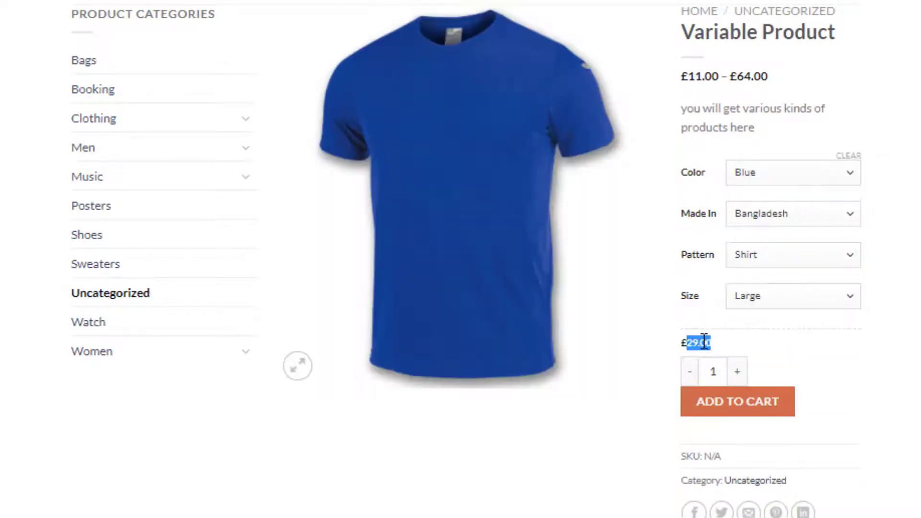
# - Switch the color to Green to check that variation, and examine the Color, Made In, Pattern and Size choices
pyautogui.click(742, 176)
pyautogui.click(746, 217)
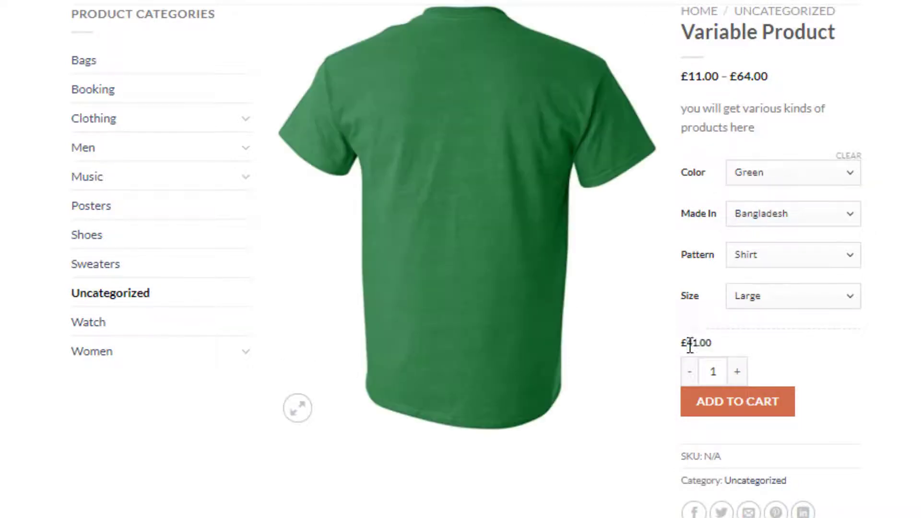
pyautogui.click(850, 174)
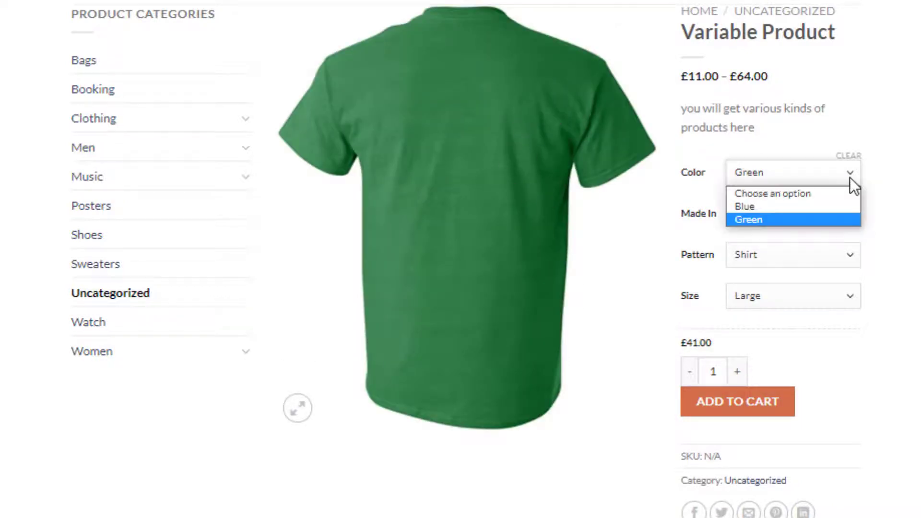
pyautogui.click(853, 235)
pyautogui.click(848, 217)
pyautogui.click(852, 256)
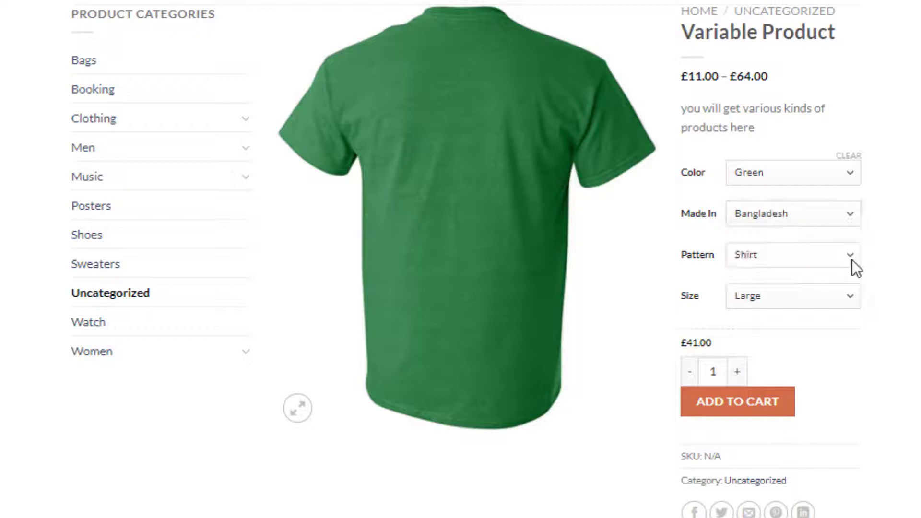
pyautogui.click(852, 257)
pyautogui.click(829, 301)
pyautogui.click(854, 301)
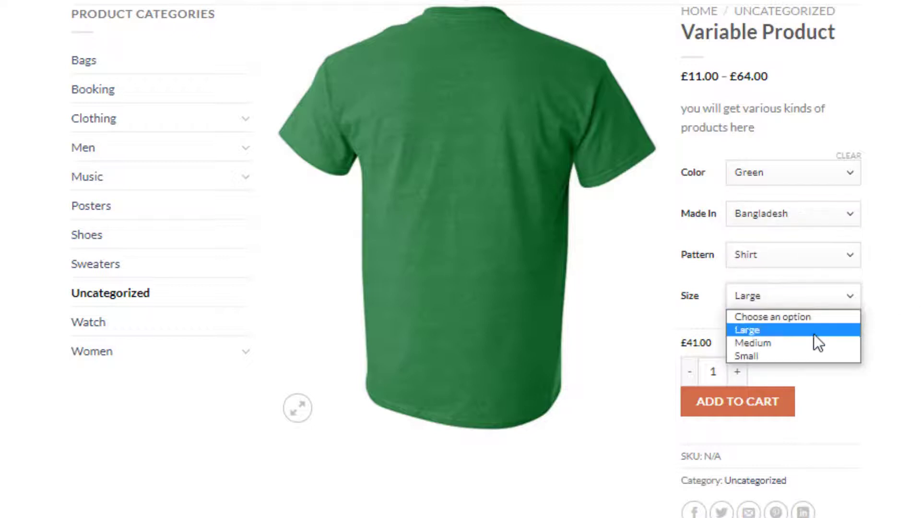
pyautogui.click(874, 365)
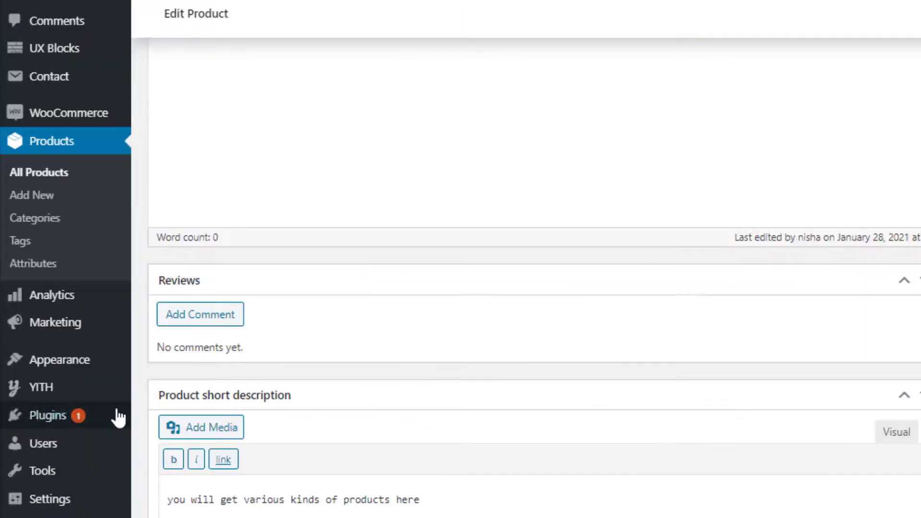
# - Search the new plugins for "variation swatches for woocommerce" and install Variation Swatches for WooCommerce
pyautogui.moveTo(113, 408)
pyautogui.click(171, 434)
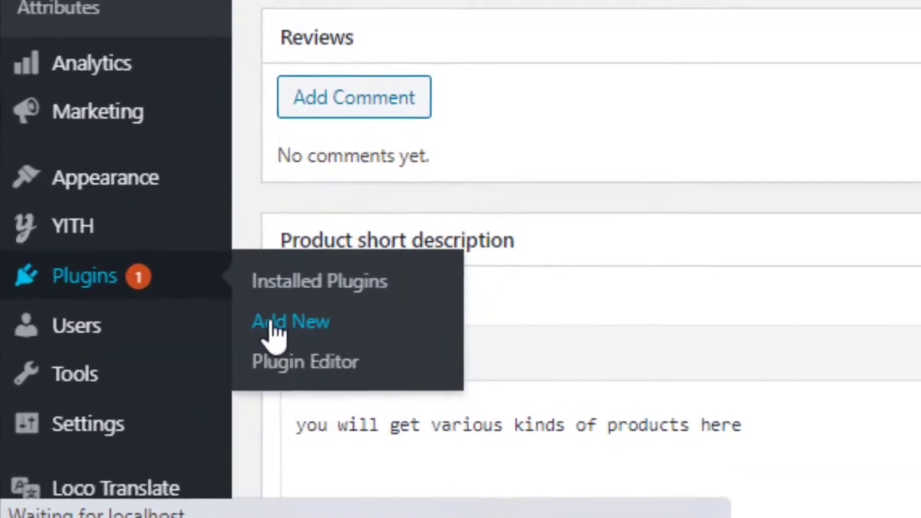
pyautogui.write('variation swatches for woocommerce')
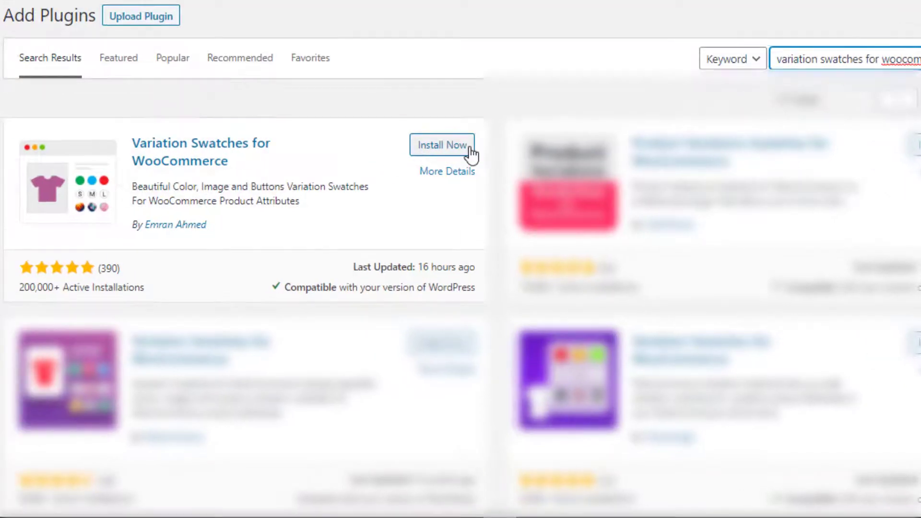
pyautogui.click(442, 159)
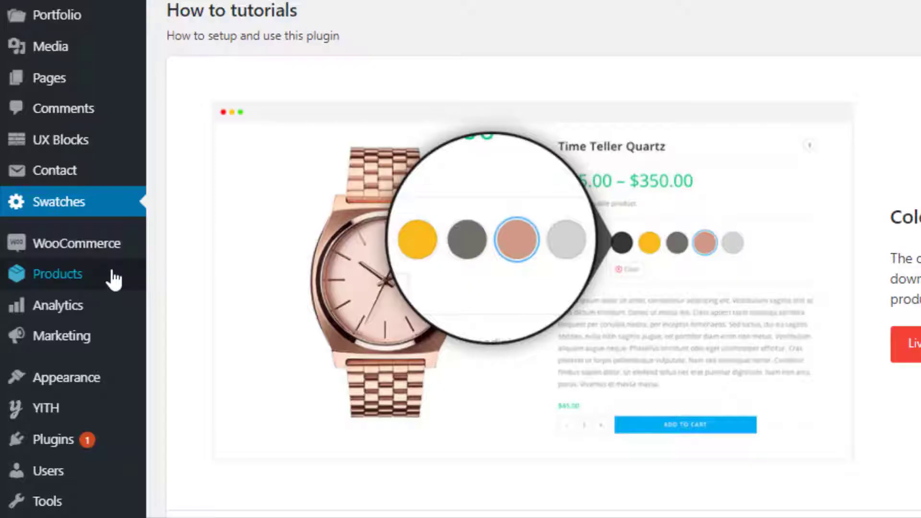
# - Edit the Color product attribute, set its type to Color, and update it
pyautogui.moveTo(103, 281)
pyautogui.click(197, 382)
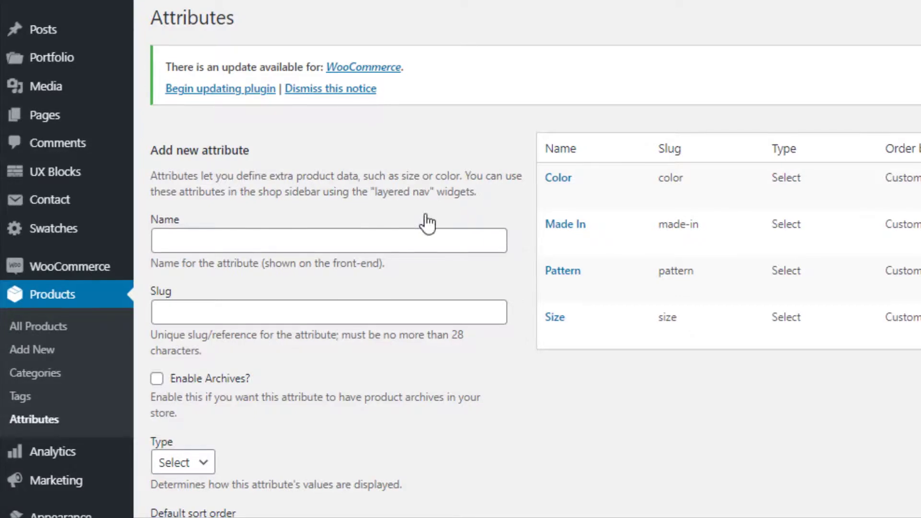
pyautogui.moveTo(544, 184)
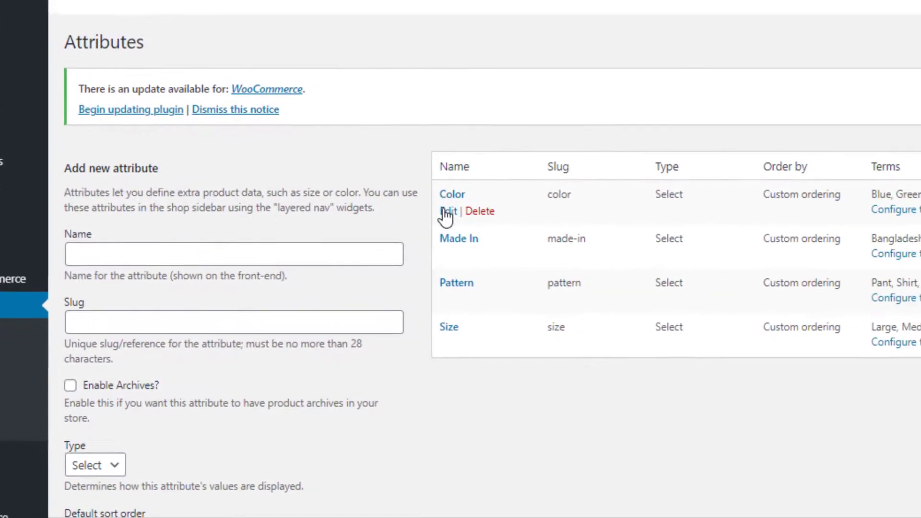
pyautogui.click(390, 221)
pyautogui.click(452, 364)
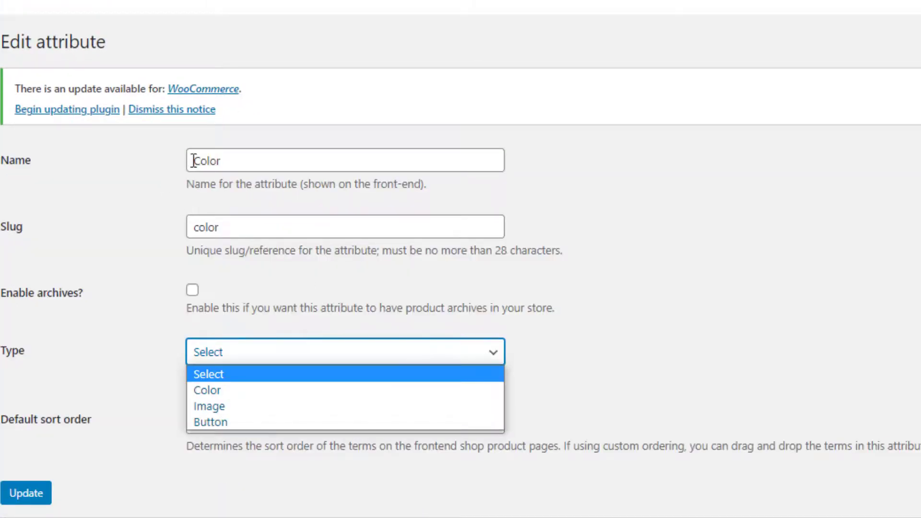
pyautogui.click(218, 390)
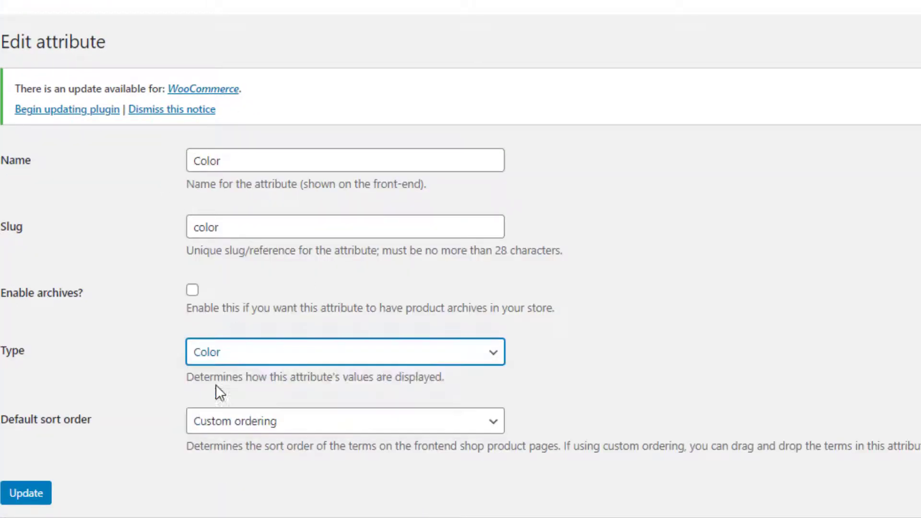
pyautogui.click(27, 497)
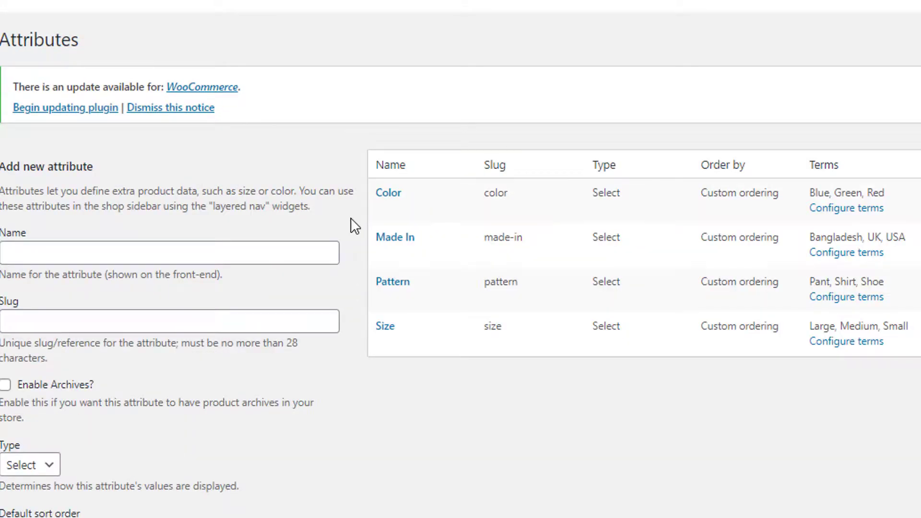
# - Set the Made In attribute's type to Radio and update it
pyautogui.click(395, 237)
pyautogui.click(391, 331)
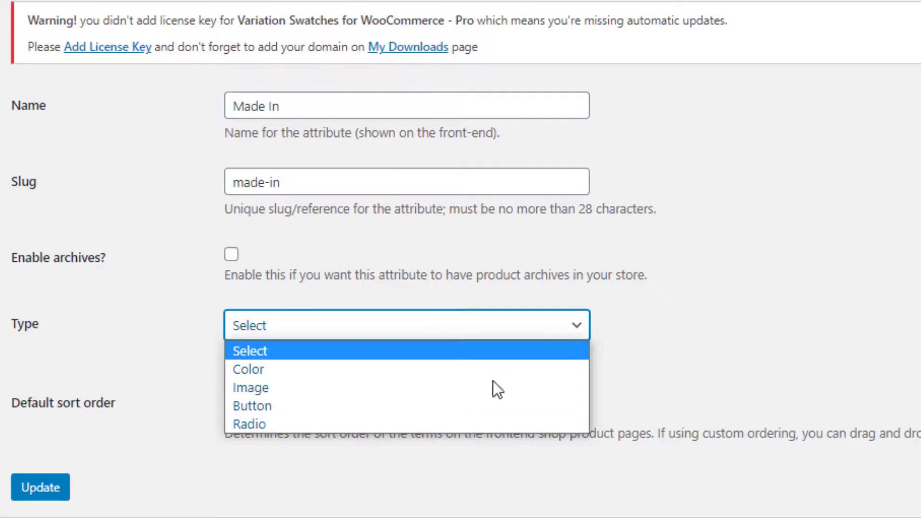
pyautogui.click(381, 431)
pyautogui.click(31, 484)
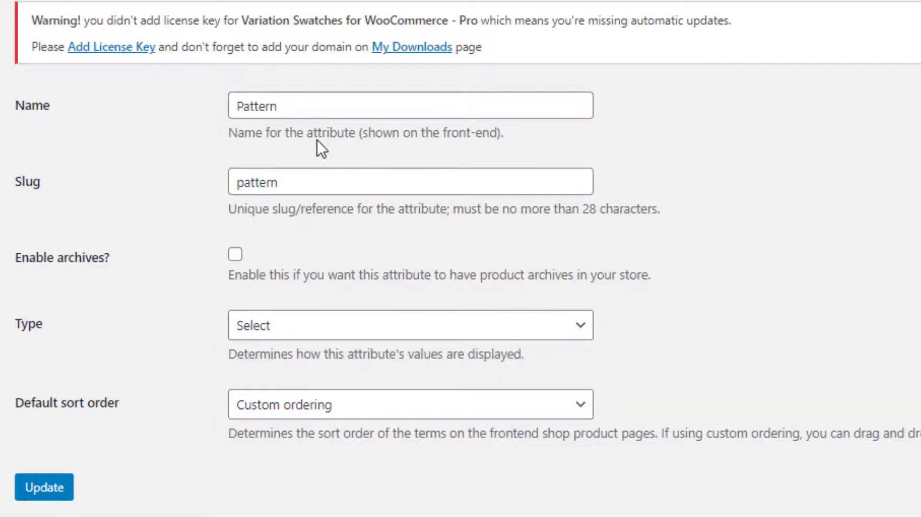
# - Set the Pattern attribute's type to Image and the Size attribute's type to Button, updating each
pyautogui.click(459, 322)
pyautogui.click(284, 392)
pyautogui.click(64, 486)
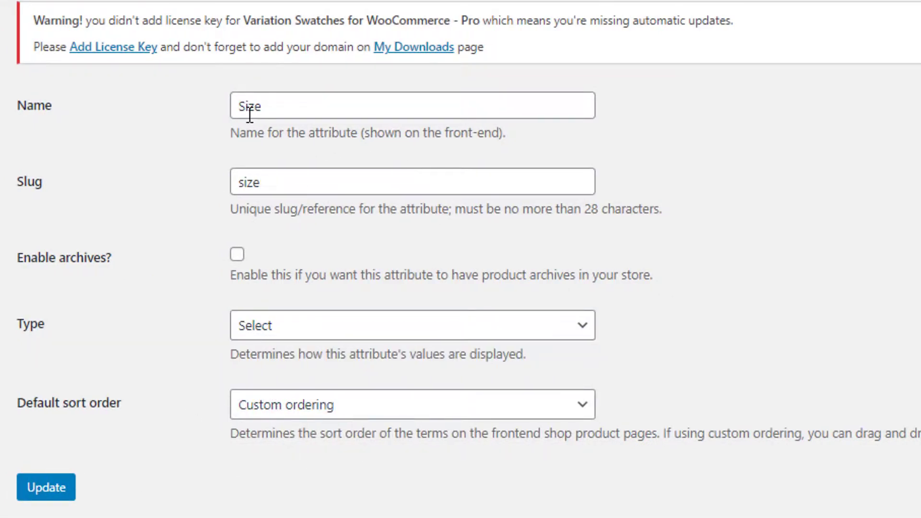
pyautogui.click(309, 331)
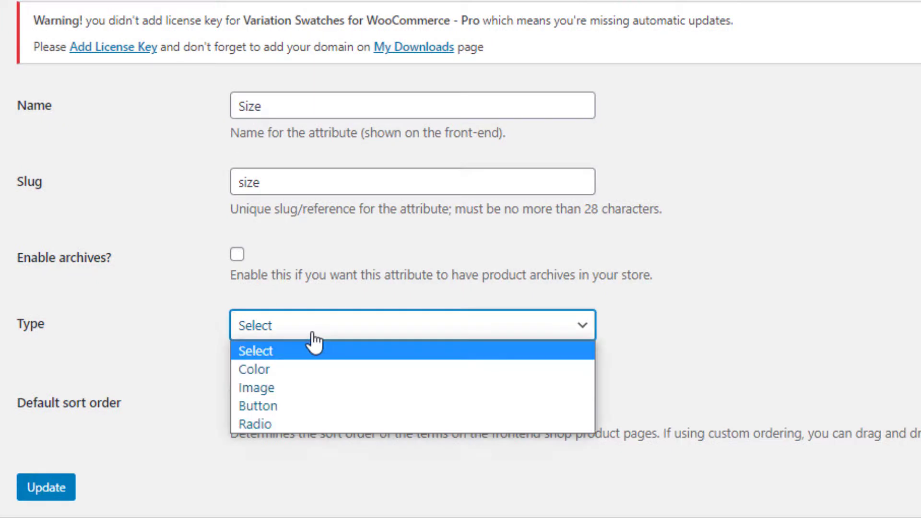
pyautogui.click(269, 405)
pyautogui.click(48, 486)
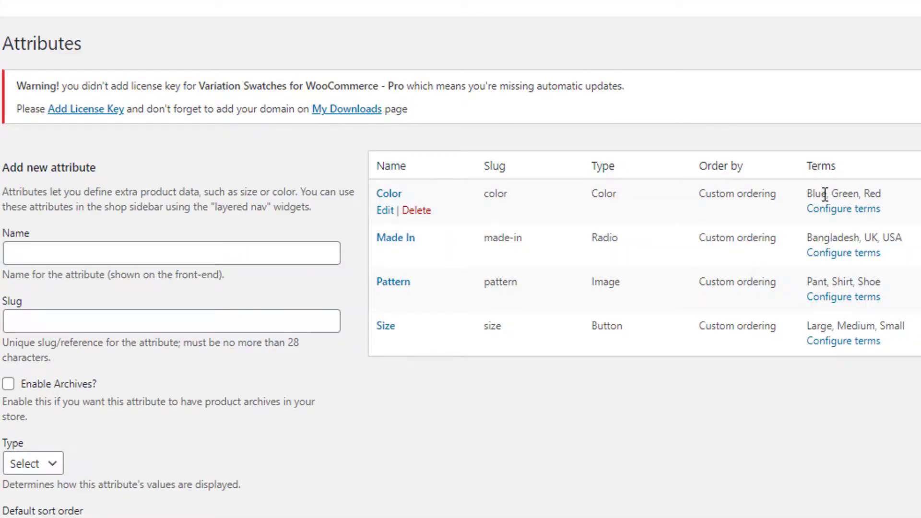
# - Open the Color attribute's terms, assign the blue preset swatch to the Blue term, and update it
pyautogui.click(854, 211)
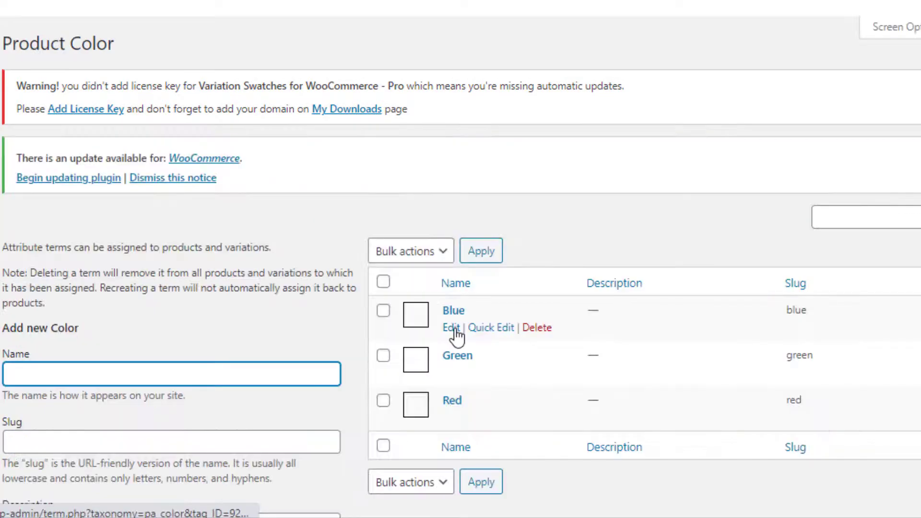
pyautogui.click(453, 329)
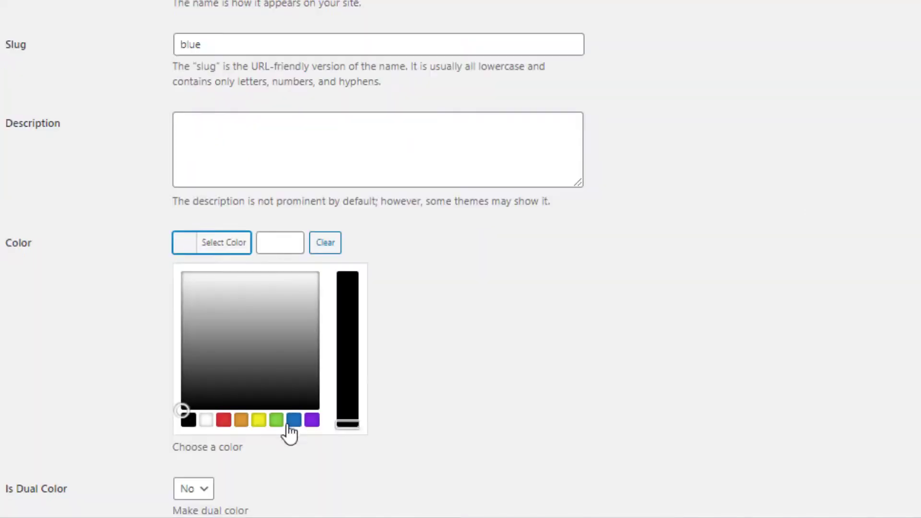
pyautogui.click(294, 420)
pyautogui.click(41, 468)
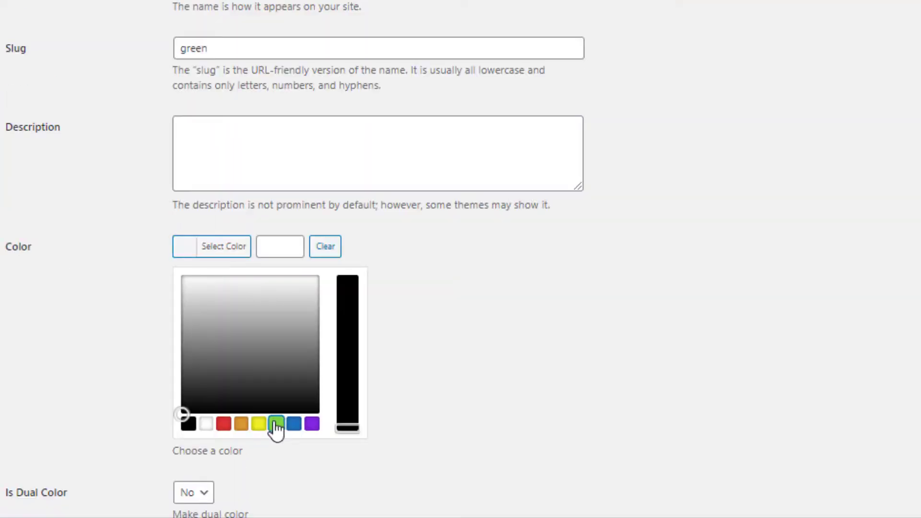
# - Assign the green preset swatch to the Green term and the red one to the Red term, updating each
pyautogui.click(276, 424)
pyautogui.click(29, 508)
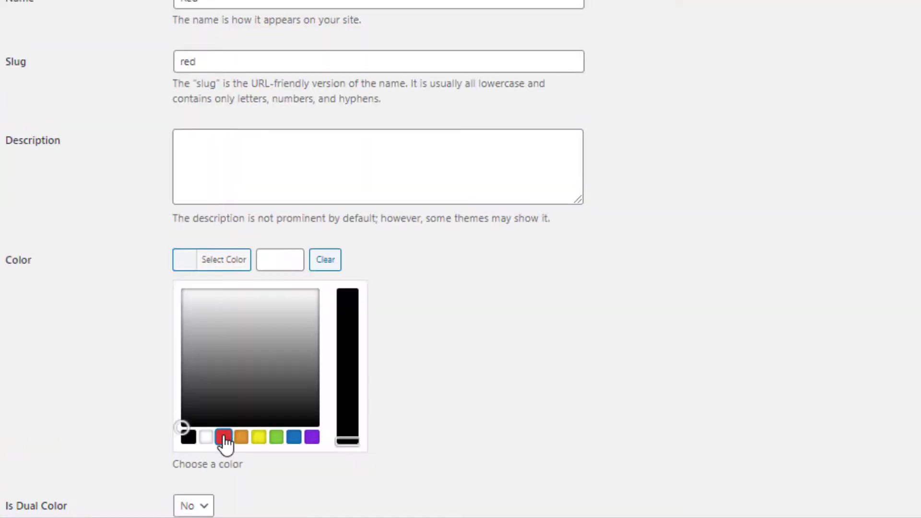
pyautogui.click(224, 436)
pyautogui.scroll(-3, 392, 432)
pyautogui.scroll(-1, 392, 432)
pyautogui.click(38, 495)
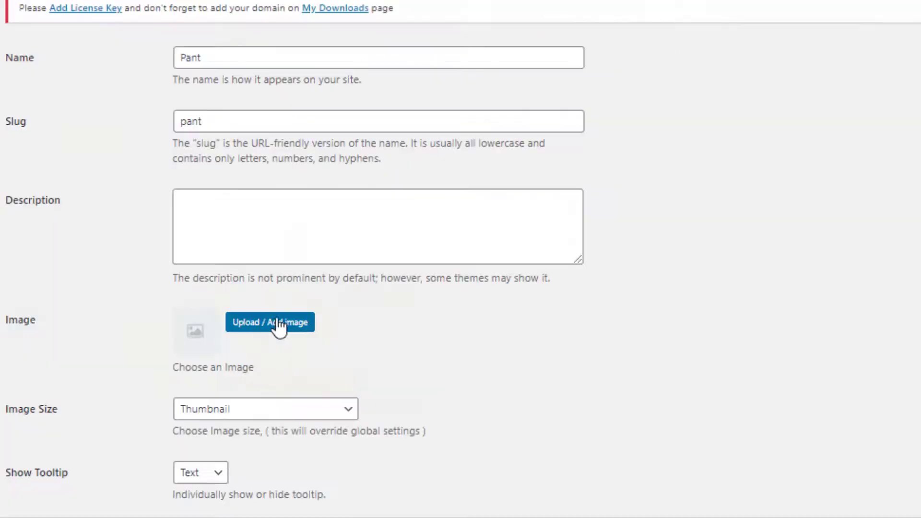
# - Set the blue trousers picture images-1.jpg as the image of the Pattern attribute's Pant term and update it
pyautogui.click(277, 327)
pyautogui.click(229, 154)
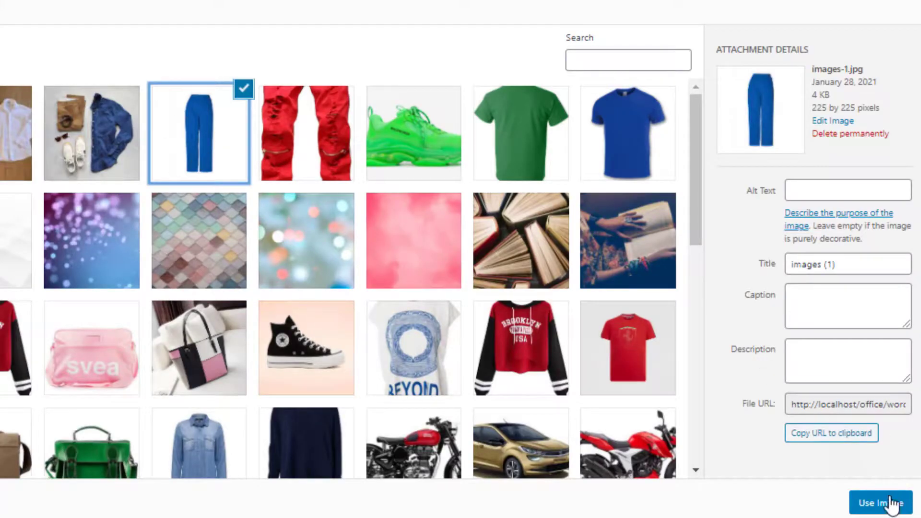
pyautogui.click(883, 502)
pyautogui.click(28, 469)
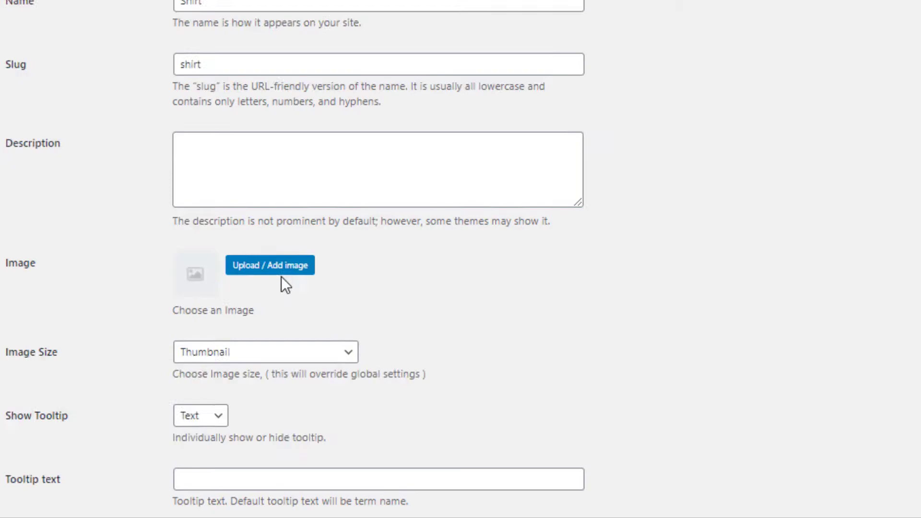
# - Set the green T-shirt picture as the Shirt term's image and green-show.jpg as the Shoe term's image
pyautogui.click(281, 273)
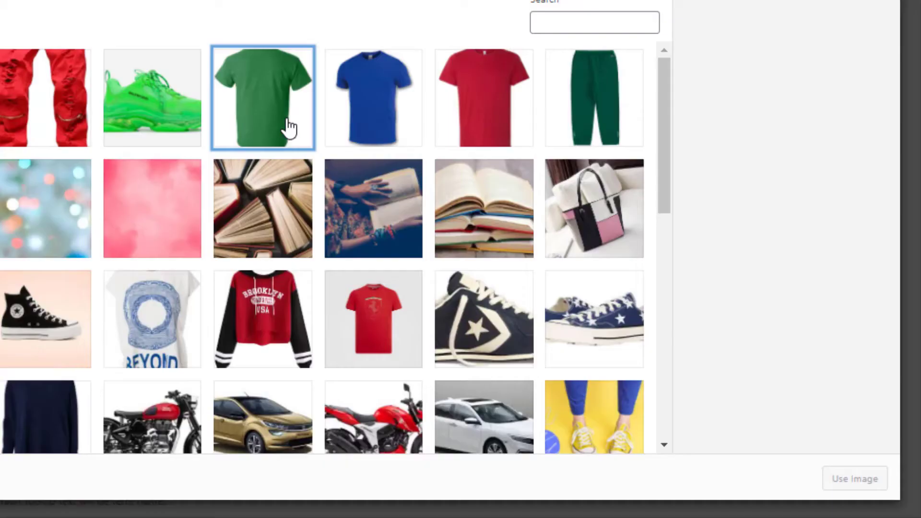
pyautogui.click(284, 128)
pyautogui.click(835, 476)
pyautogui.click(262, 264)
pyautogui.click(165, 117)
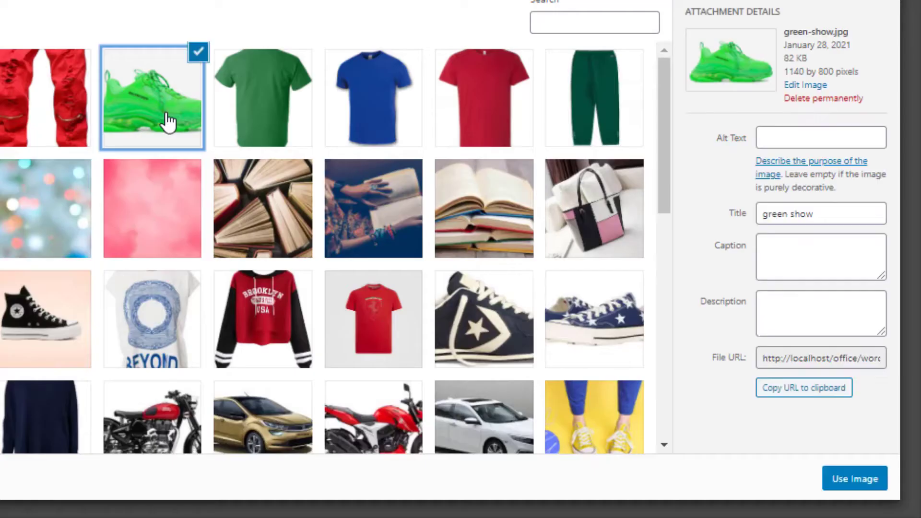
pyautogui.click(852, 482)
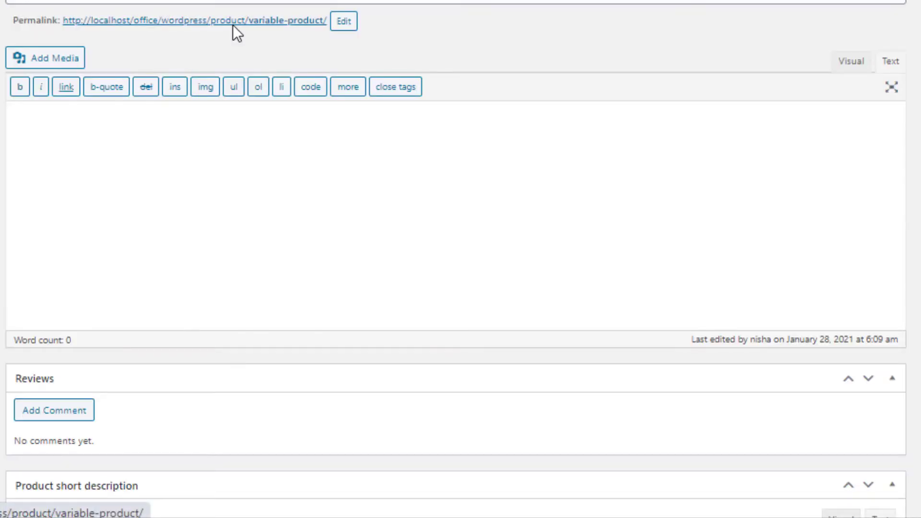
# - Open the variable product's live page to check its attribute swatches
pyautogui.click(232, 21)
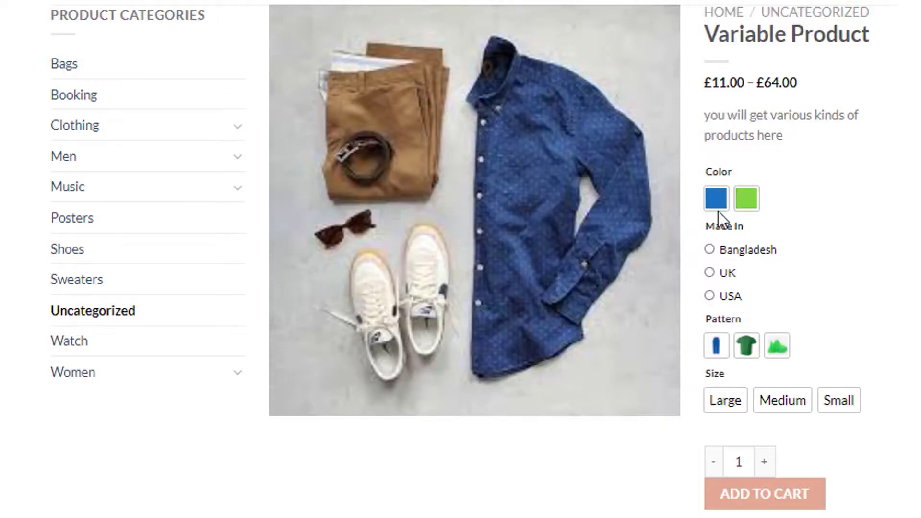